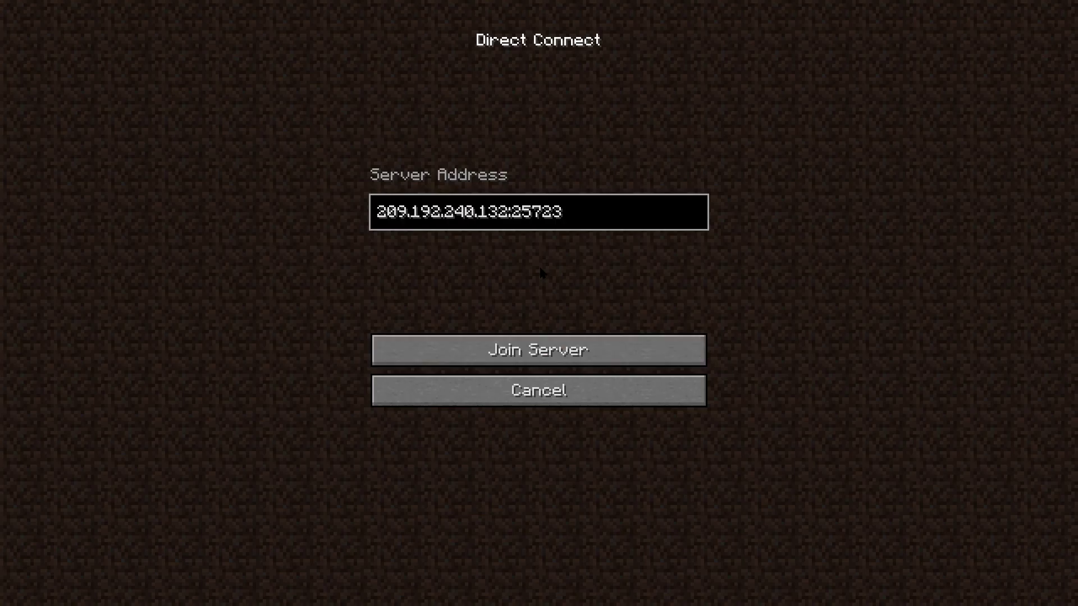
Step: Join the server at 209.192.240.132:25723 and try to place the blue flower on the grass
click(545, 348)
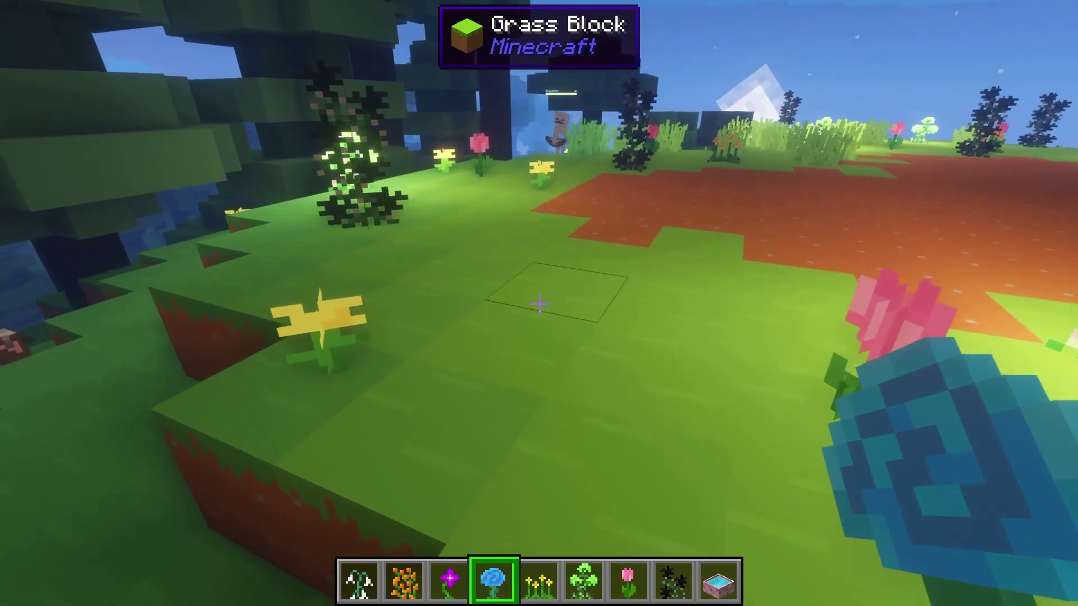
right_click(538, 303)
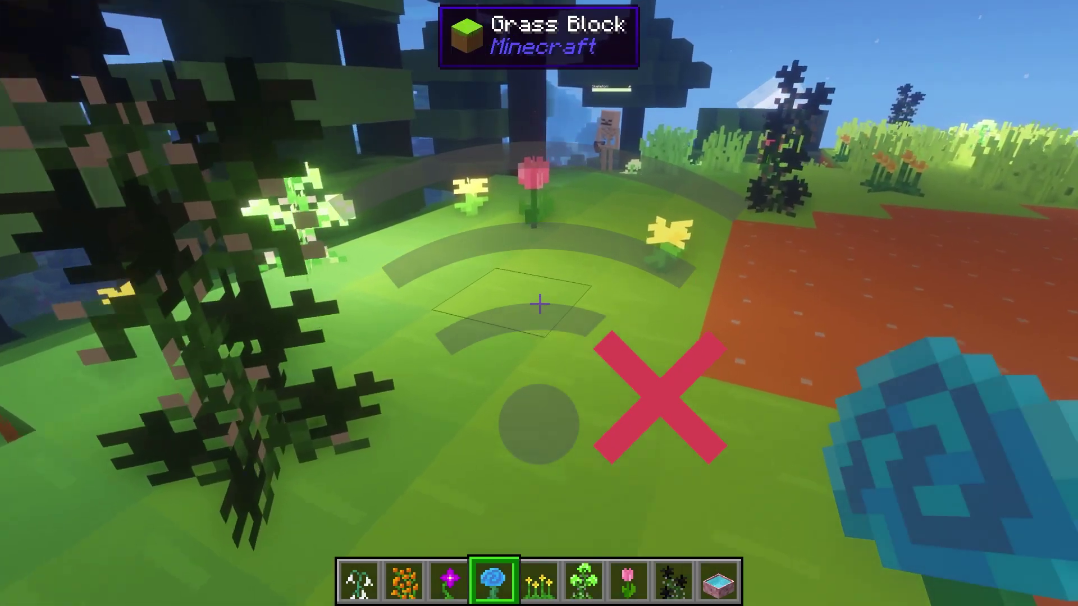
right_click(539, 303)
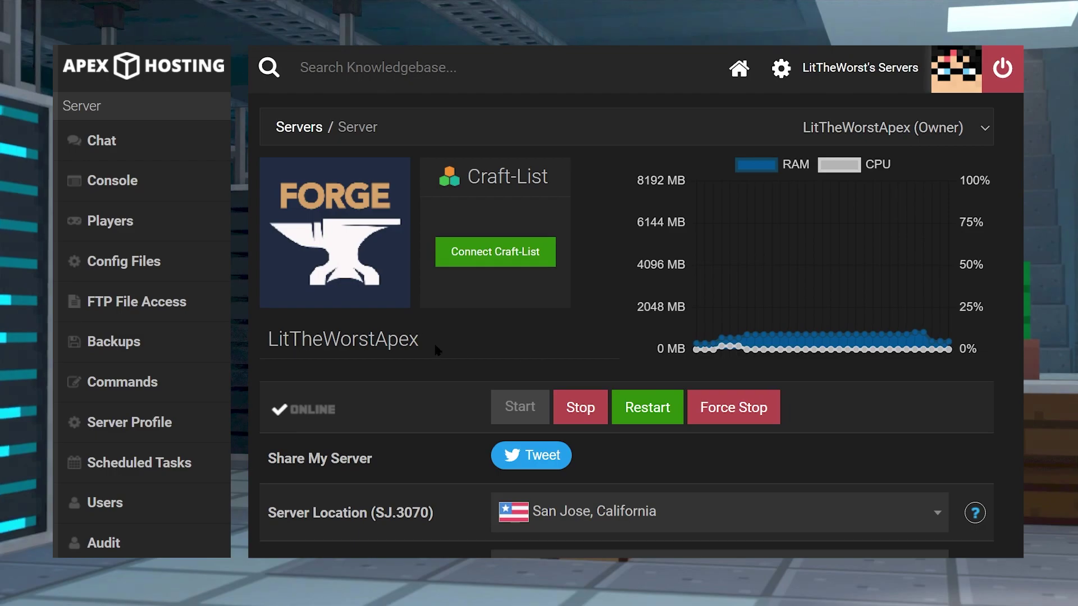
scroll(438, 350, down, 2)
scroll(437, 350, up, 2)
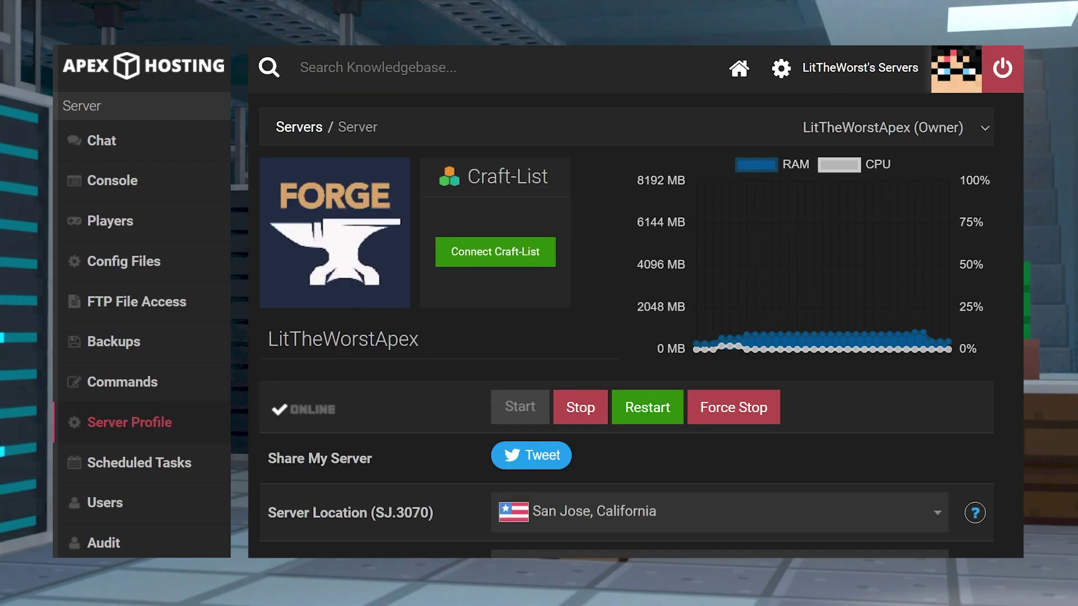
scroll(198, 410, down, 4)
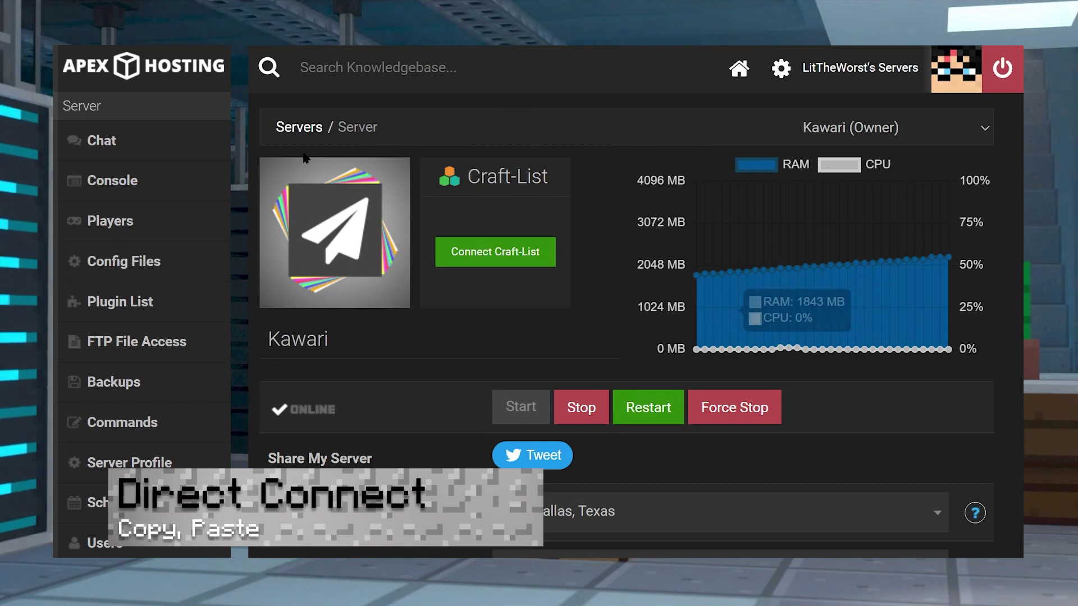
Step: Copy the Kawari server's IP address and port, 172.240.249.20:25771, from its Apex Hosting server page
drag(330, 342, 307, 345)
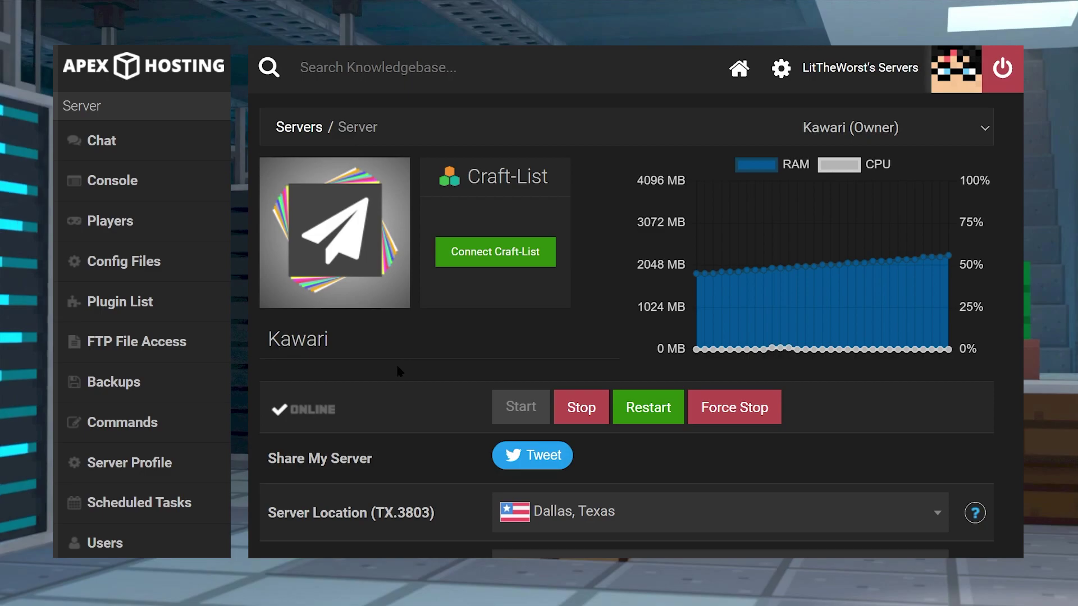
scroll(395, 367, down, 7)
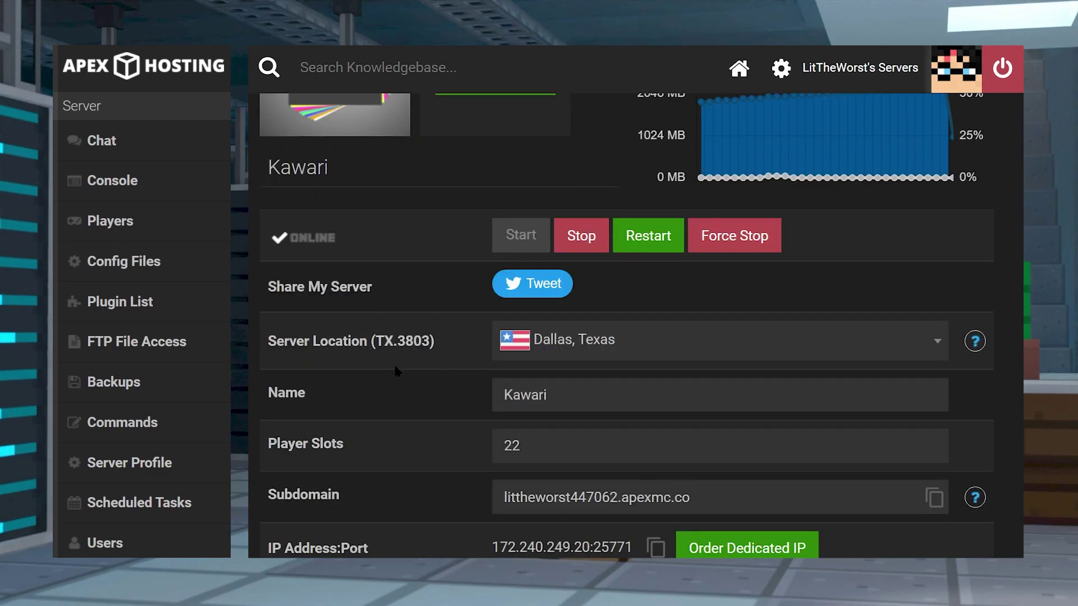
drag(369, 319, 285, 321)
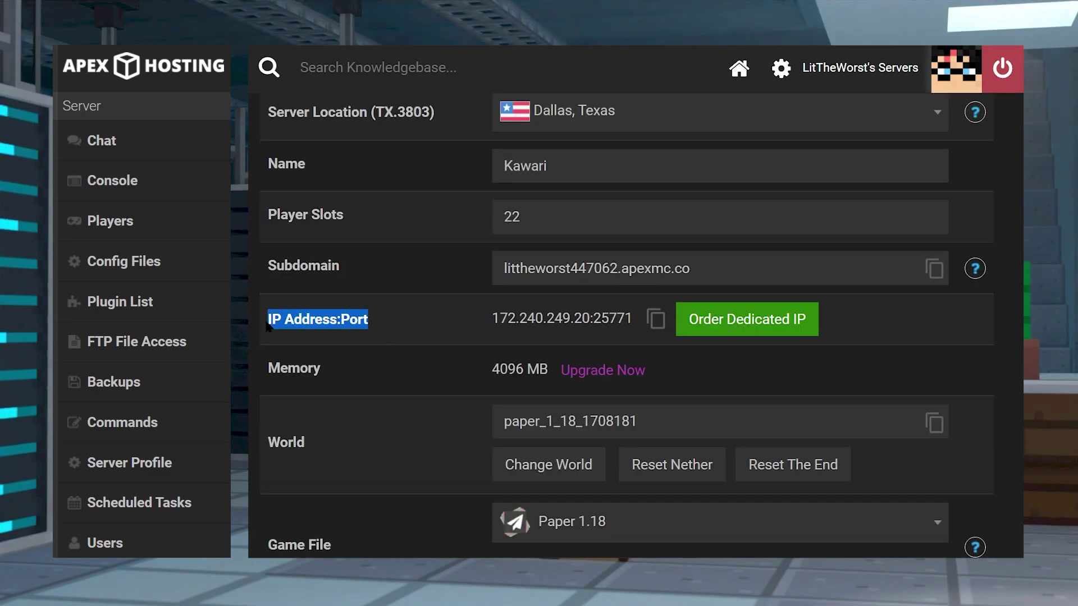
mouse_move(369, 320)
mouse_down()
mouse_move(266, 323)
mouse_move(364, 323)
mouse_up()
drag(487, 320, 629, 324)
click(658, 332)
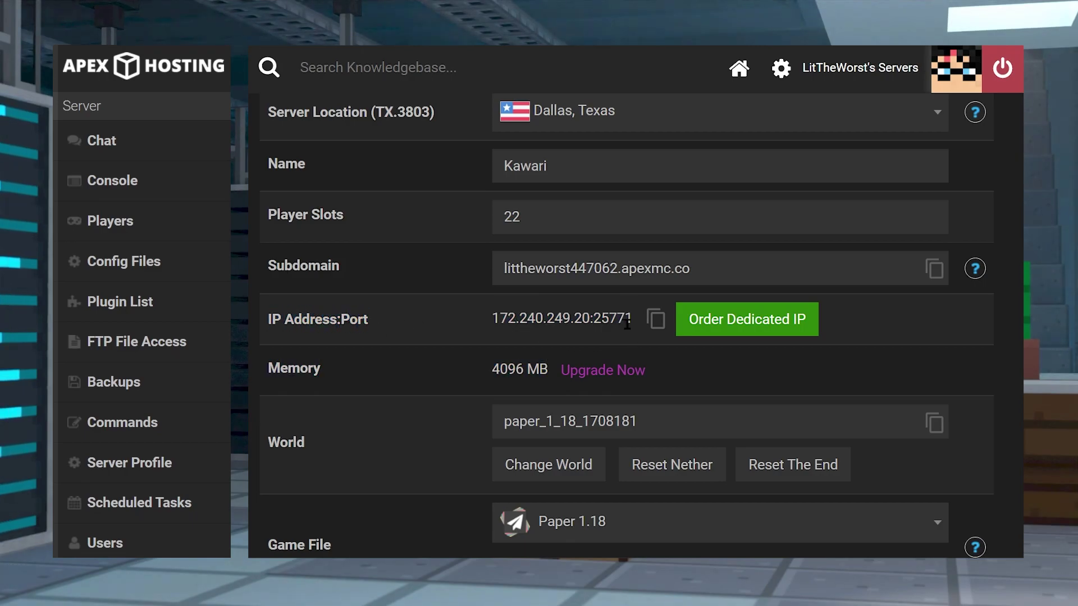
click(658, 333)
drag(633, 318, 502, 318)
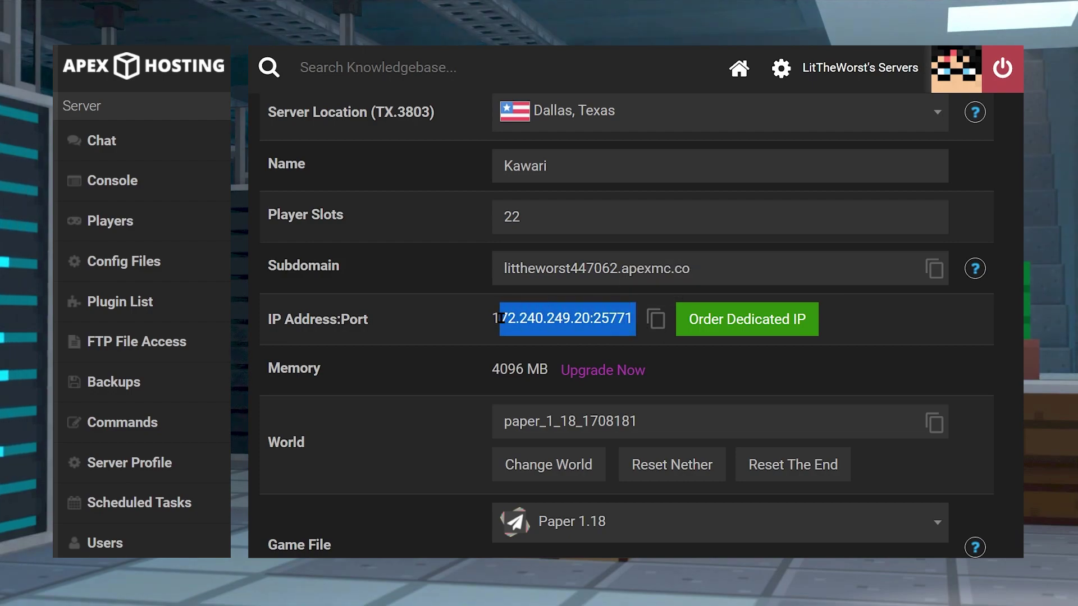
right_click(497, 317)
click(533, 325)
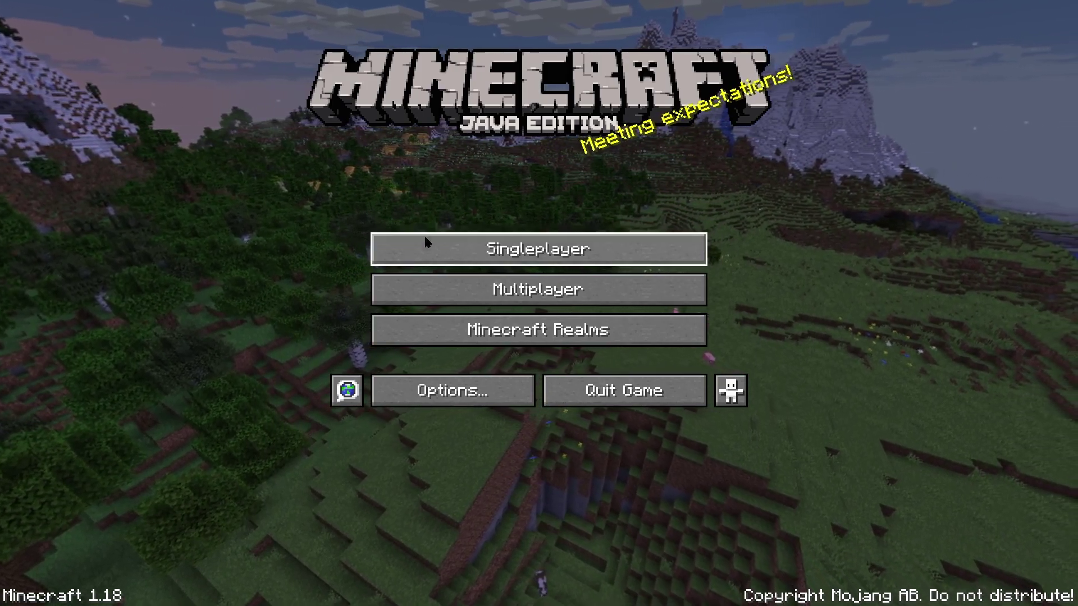
Step: In Minecraft, replace the direct connection address with the copied 172.240.249.20:25771 and join that multiplayer server
click(646, 290)
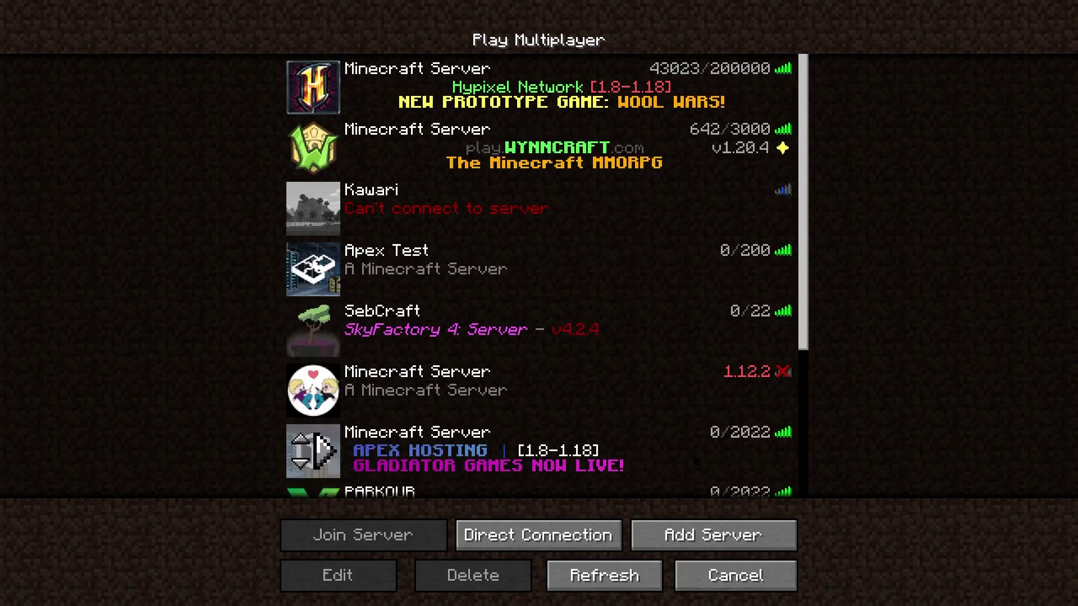
click(579, 532)
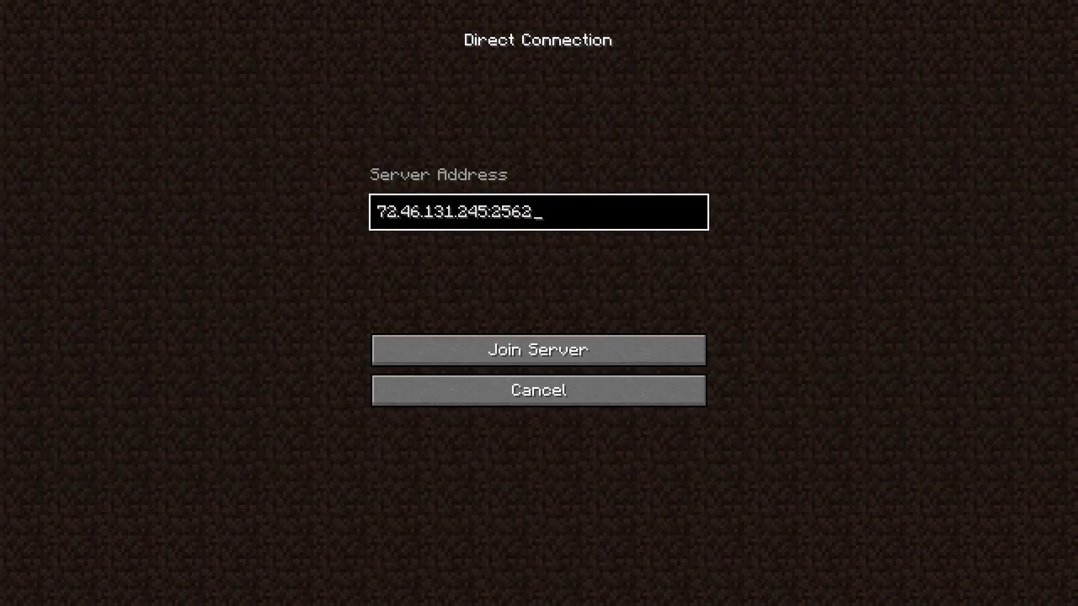
key(BackSpace)
key(BackSpace)
key(BackSpace)
key(BackSpace)
key(BackSpace)
key(BackSpace)
key(BackSpace)
key(BackSpace)
key(BackSpace)
key(BackSpace)
key(BackSpace)
key(BackSpace)
key(BackSpace)
key(BackSpace)
key(BackSpace)
key(ctrl+v)
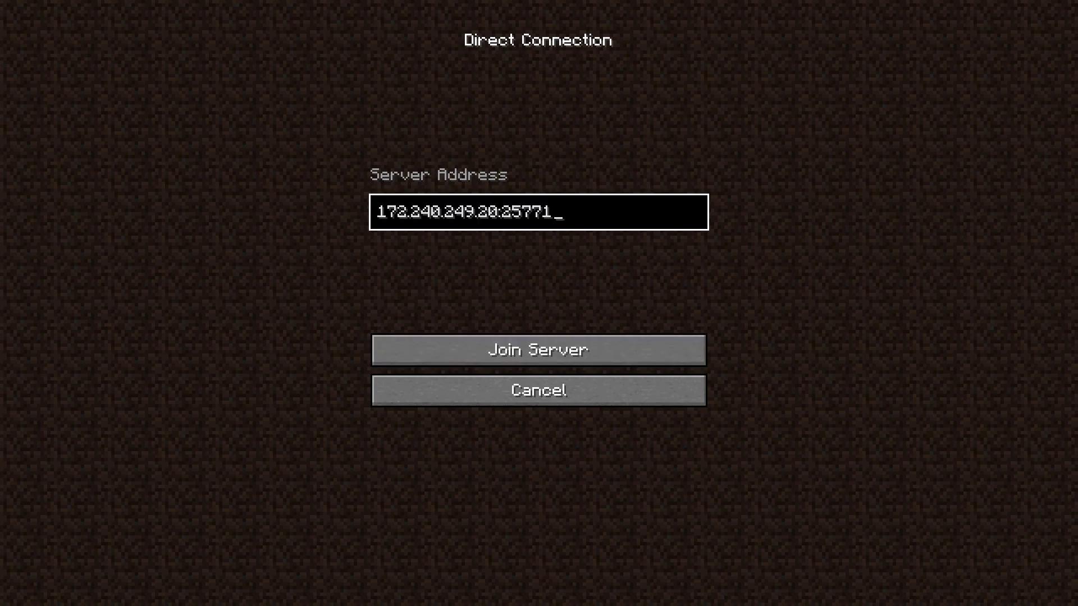
key(Return)
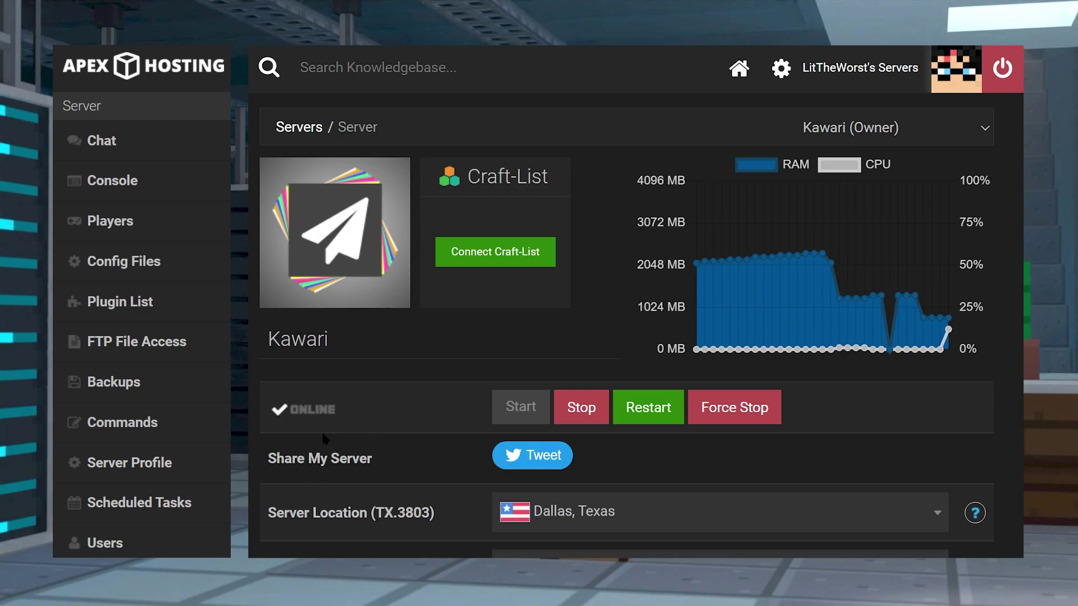
Step: In the Apex Hosting panel, open the Kawari server's console and check its latest startup log lines
click(175, 194)
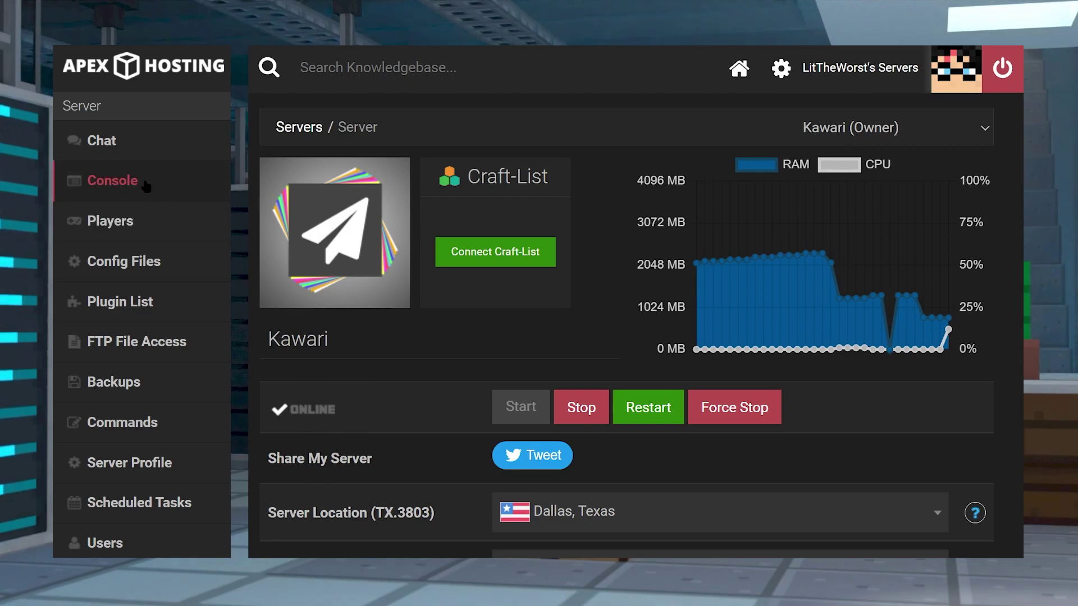
scroll(498, 362, down, 2)
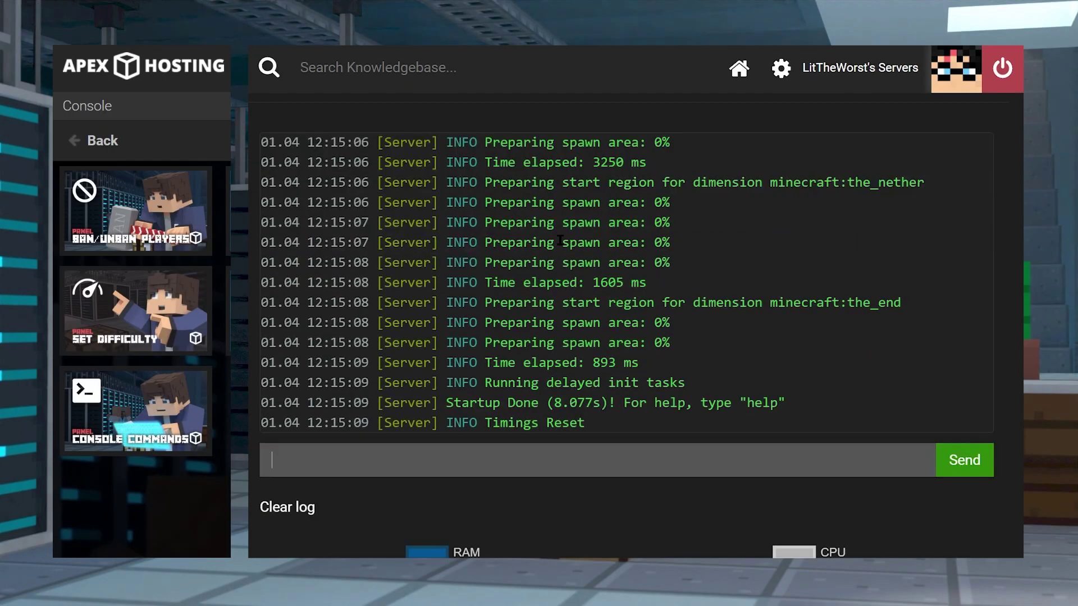
drag(594, 415, 445, 403)
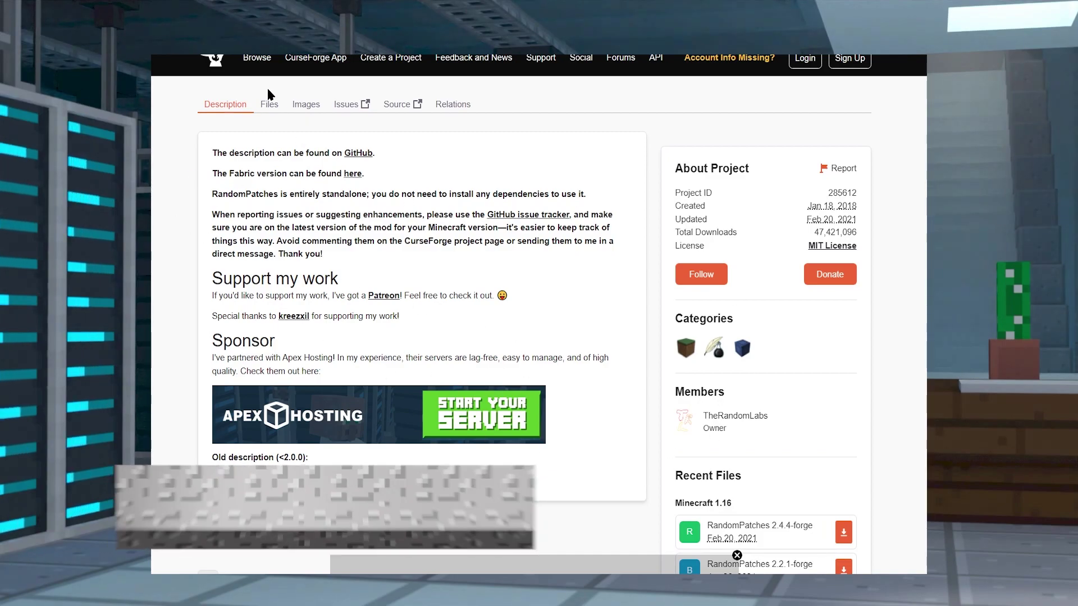
Step: On CurseForge, open the full list of RandomPatches files and look through the available game versions
click(268, 104)
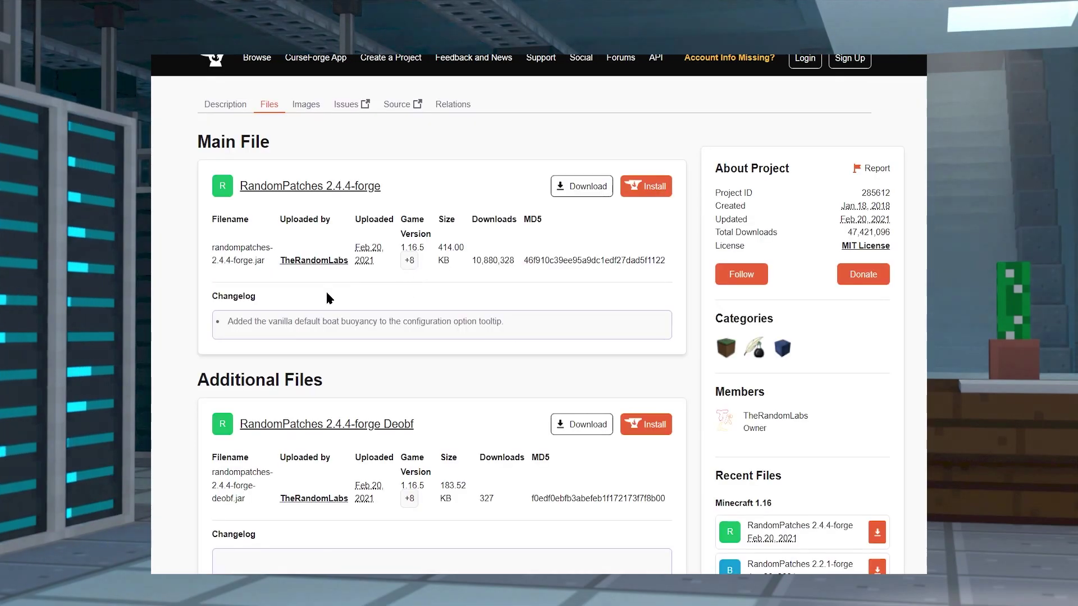
scroll(544, 366, down, 8)
scroll(551, 369, down, 5)
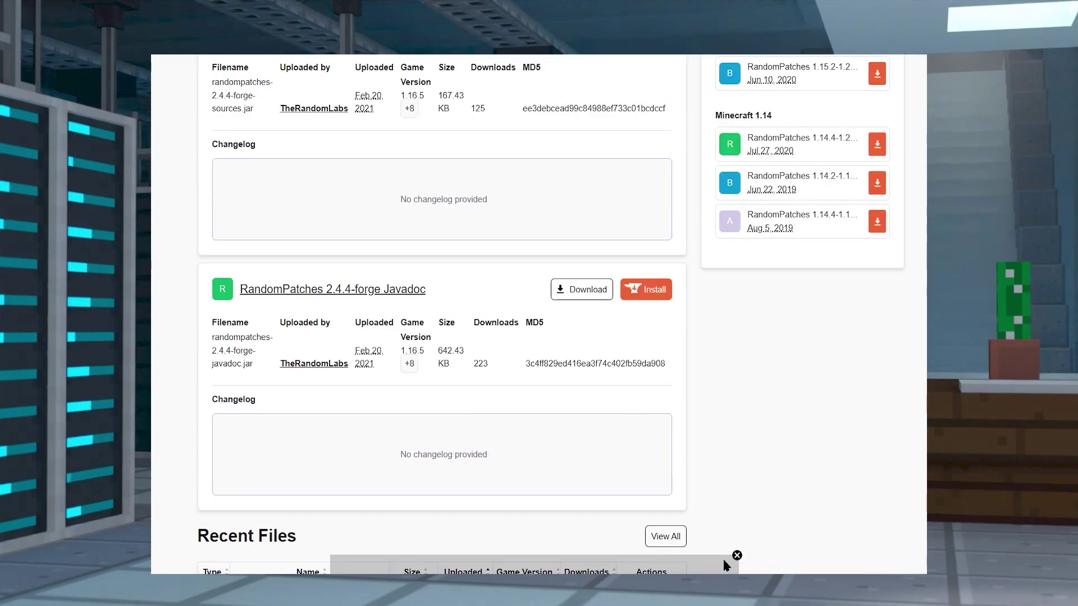
scroll(573, 298, down, 4)
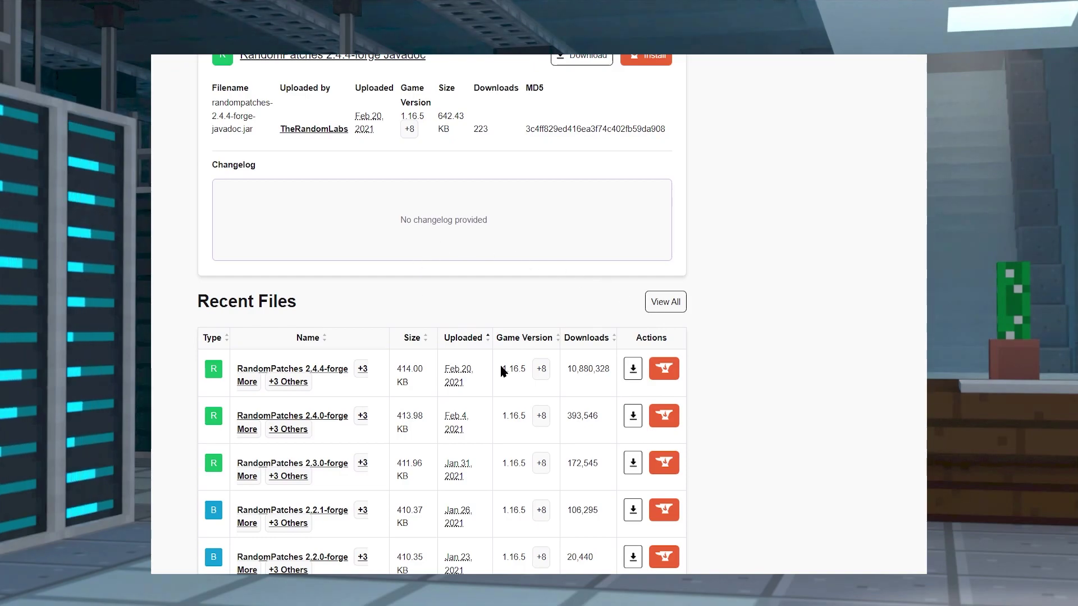
click(602, 142)
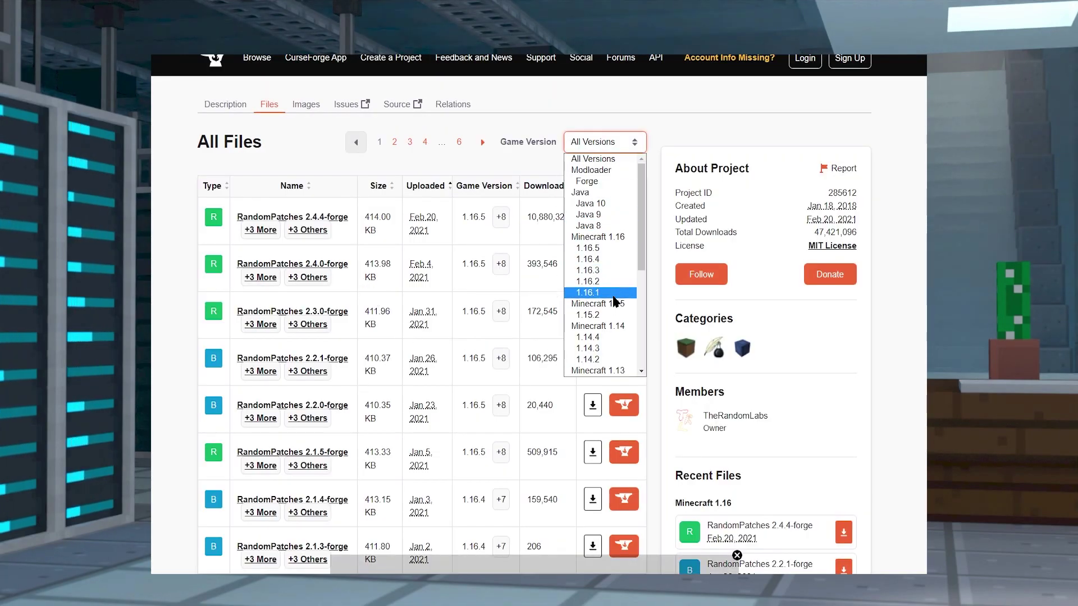
scroll(609, 339, down, 5)
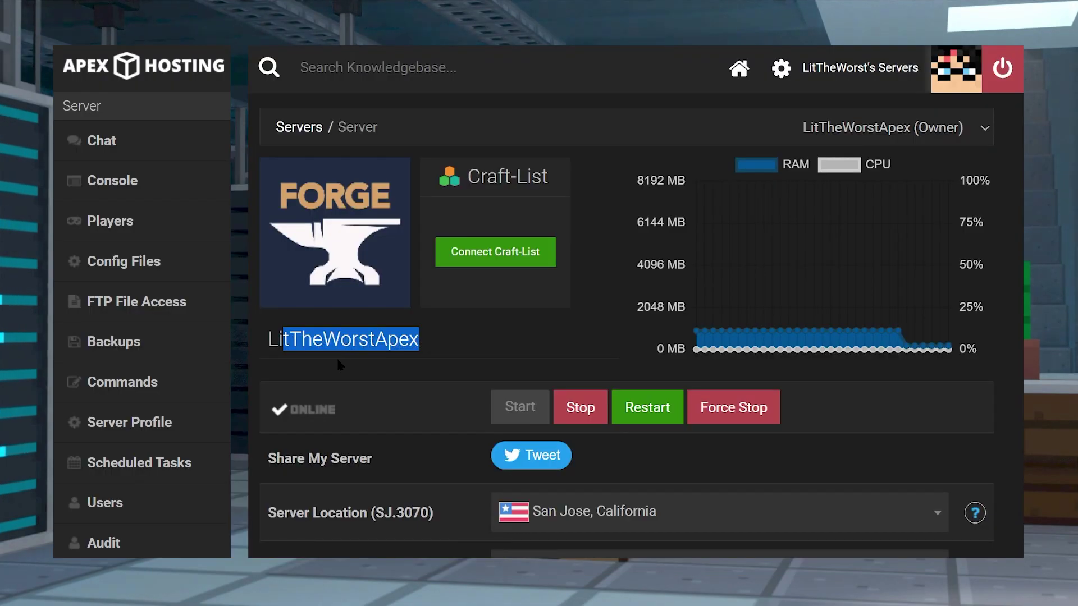
Step: In the Apex Hosting panel, check which game file the LitTheWorstApex server uses
scroll(337, 358, down, 10)
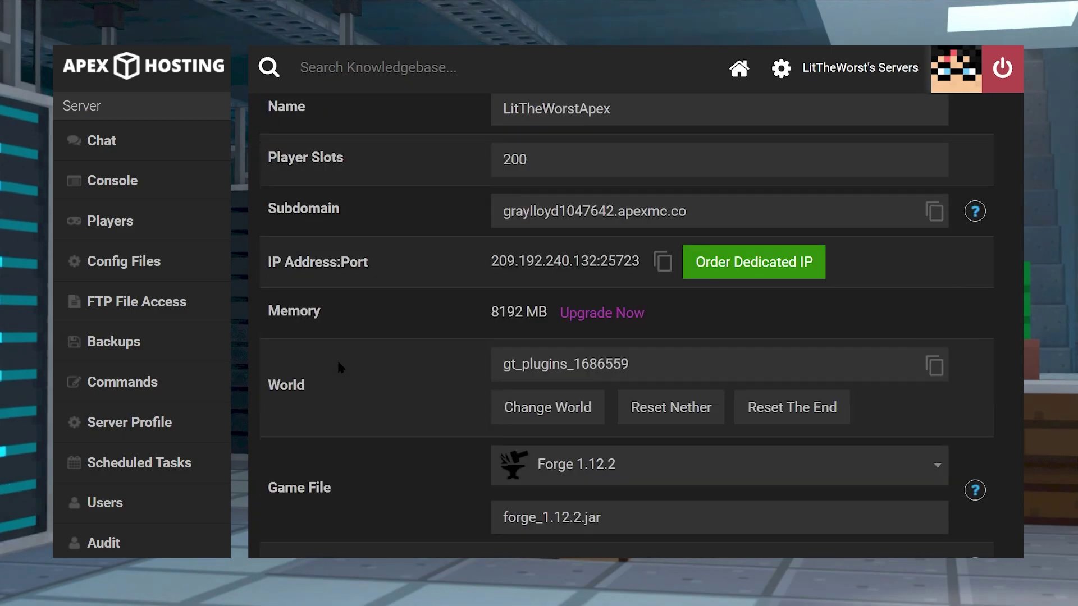
scroll(339, 367, down, 3)
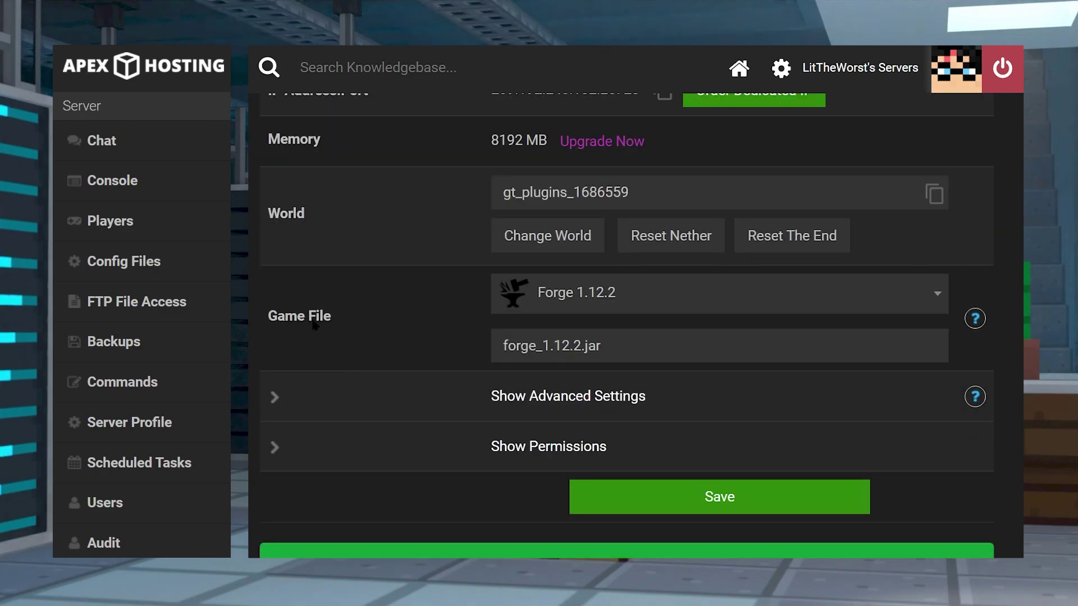
drag(332, 316, 283, 324)
click(288, 324)
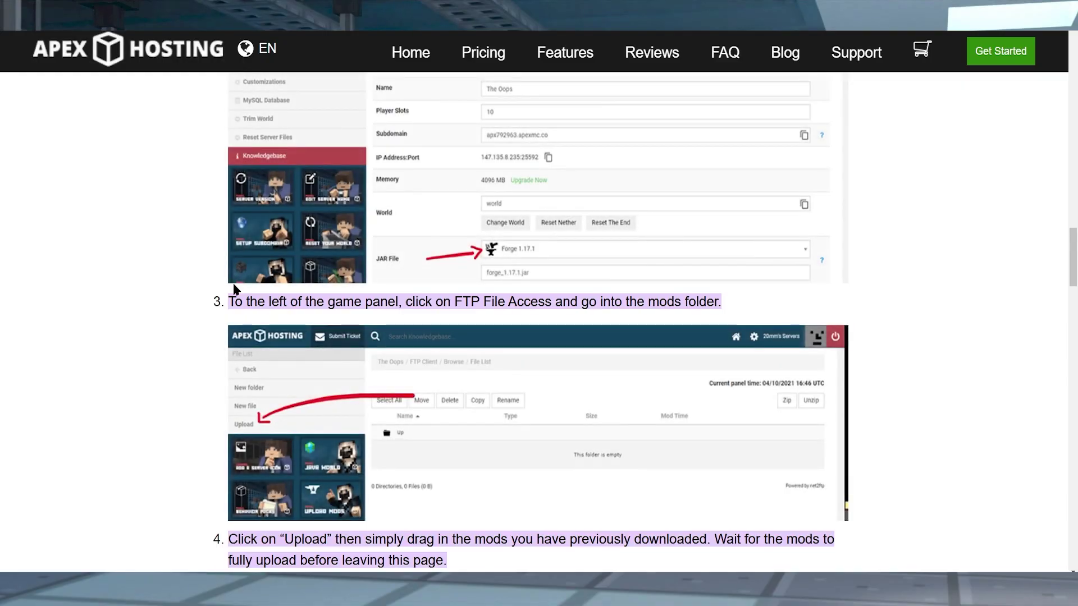
Step: Review the Apex Hosting guide "How to Add Mods to a Minecraft Server" from its upload instructions back to the title
scroll(224, 292, up, 9)
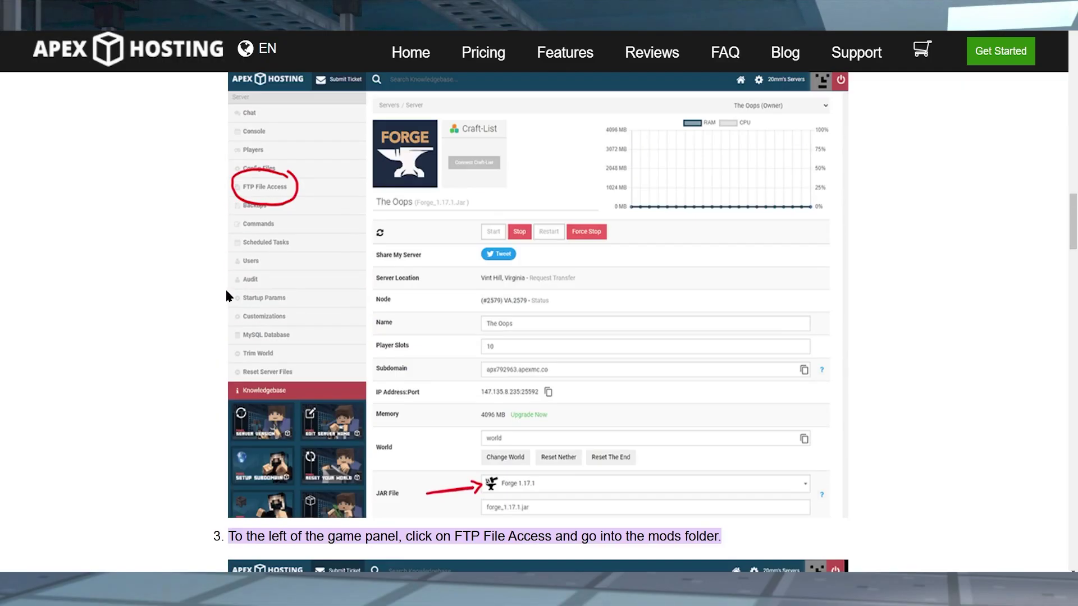
scroll(226, 298, up, 15)
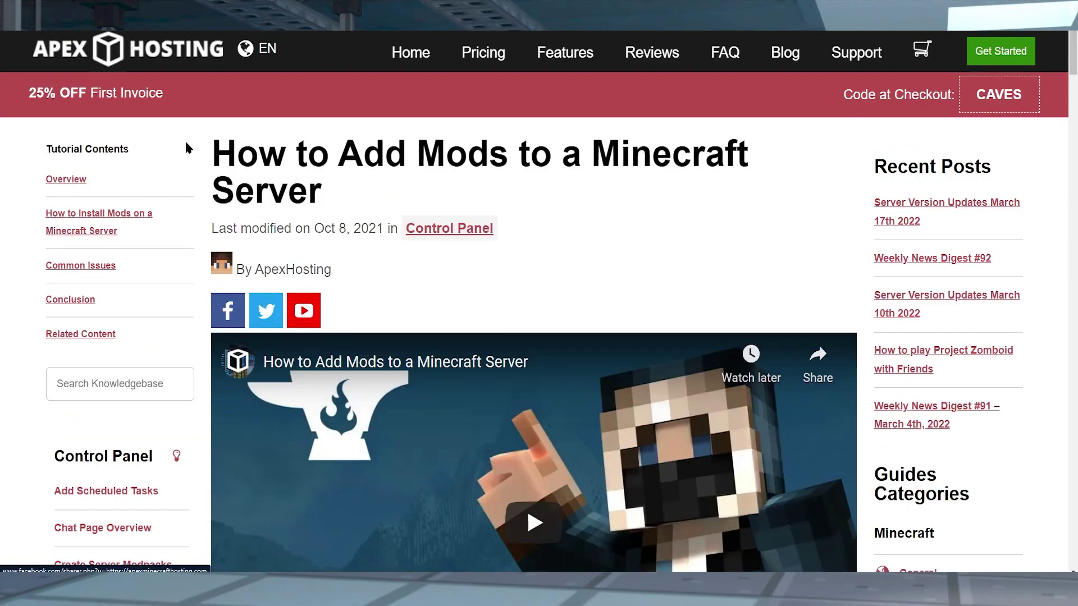
drag(206, 142, 642, 324)
click(622, 274)
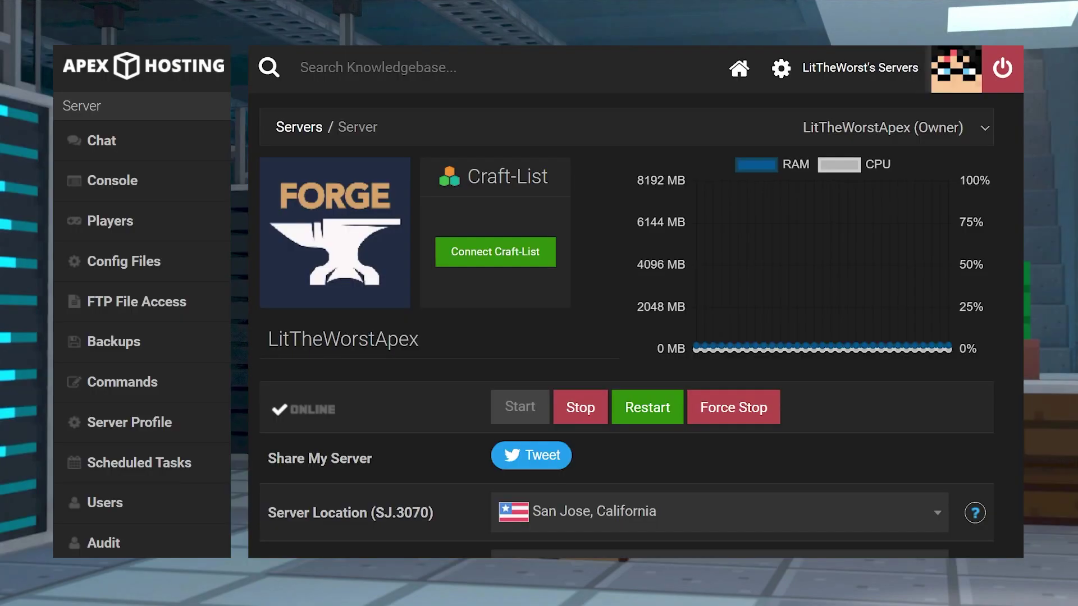
Step: Return to the LitTheWorstApex server page and recheck its Forge game file version
scroll(323, 326, down, 10)
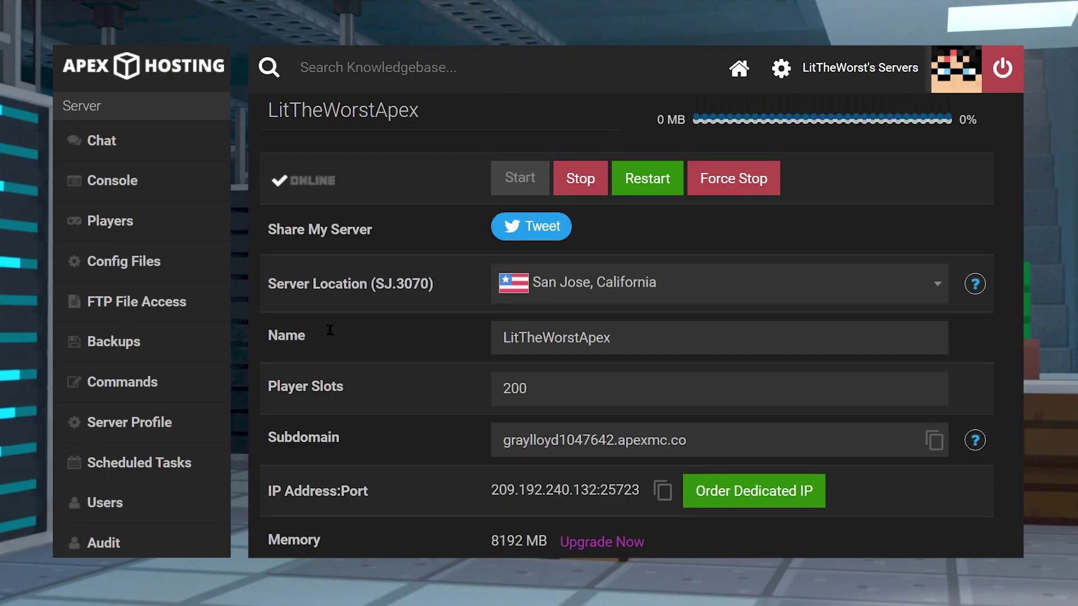
double_click(318, 373)
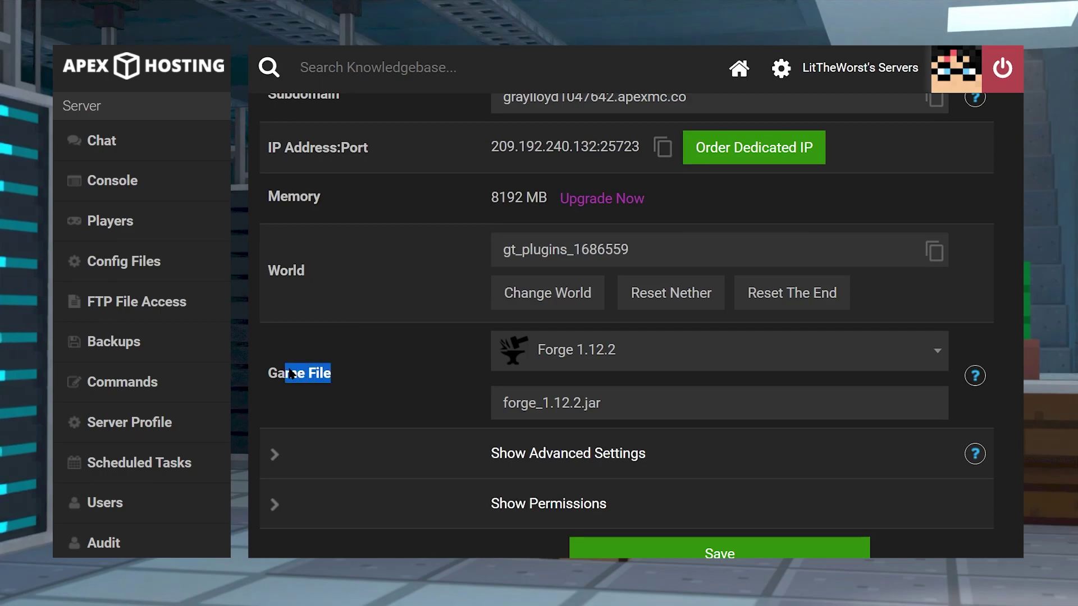
scroll(326, 365, up, 10)
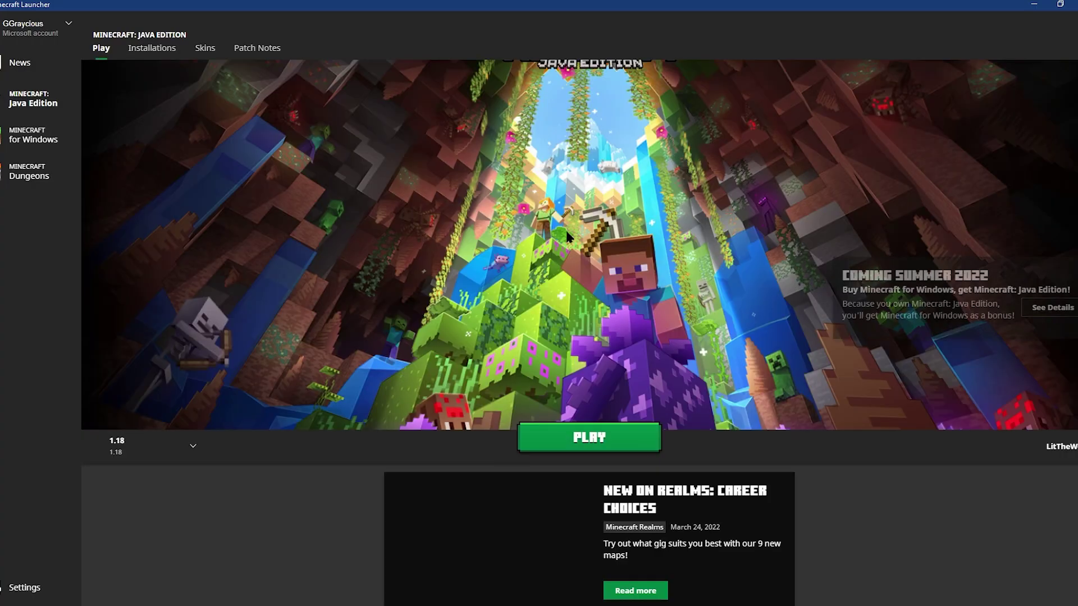
Step: In the Minecraft Launcher, select the forge 1.12.2-forge-14.23.5.2860 installation and open its game folder
click(173, 451)
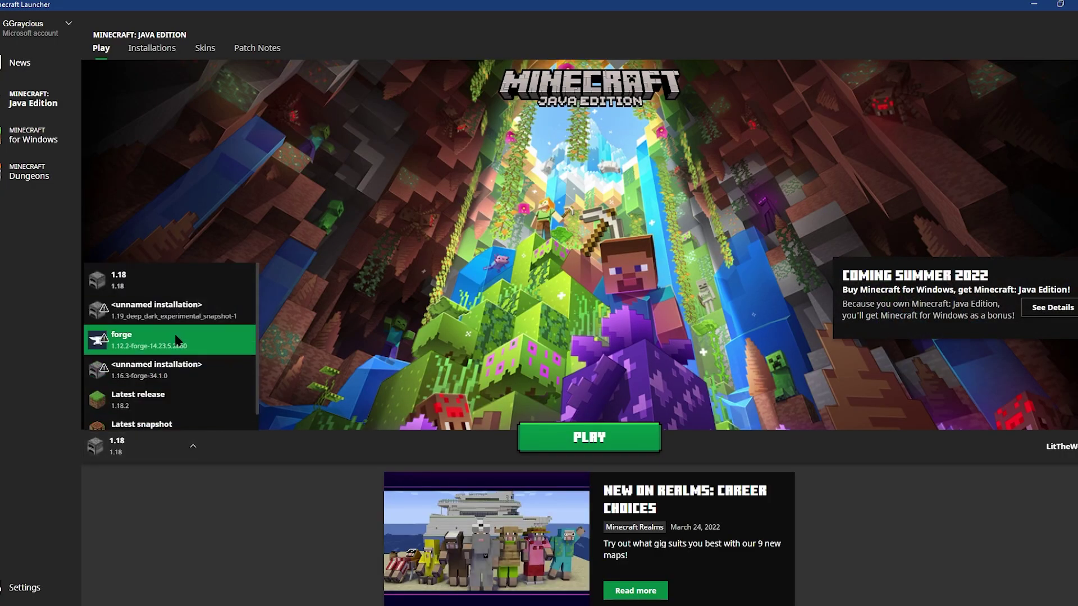
click(161, 348)
click(168, 51)
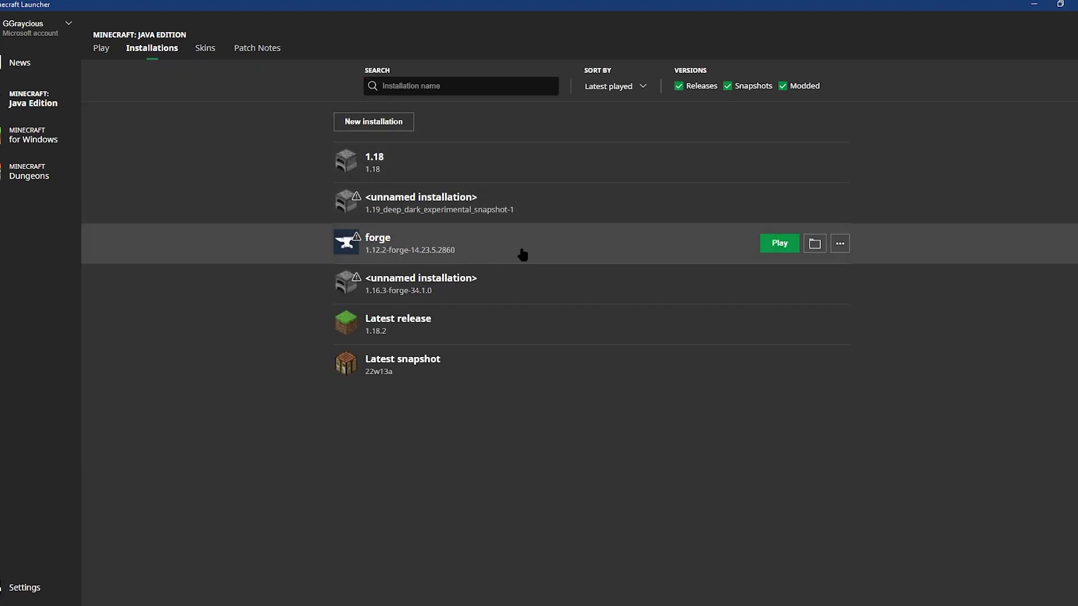
click(814, 243)
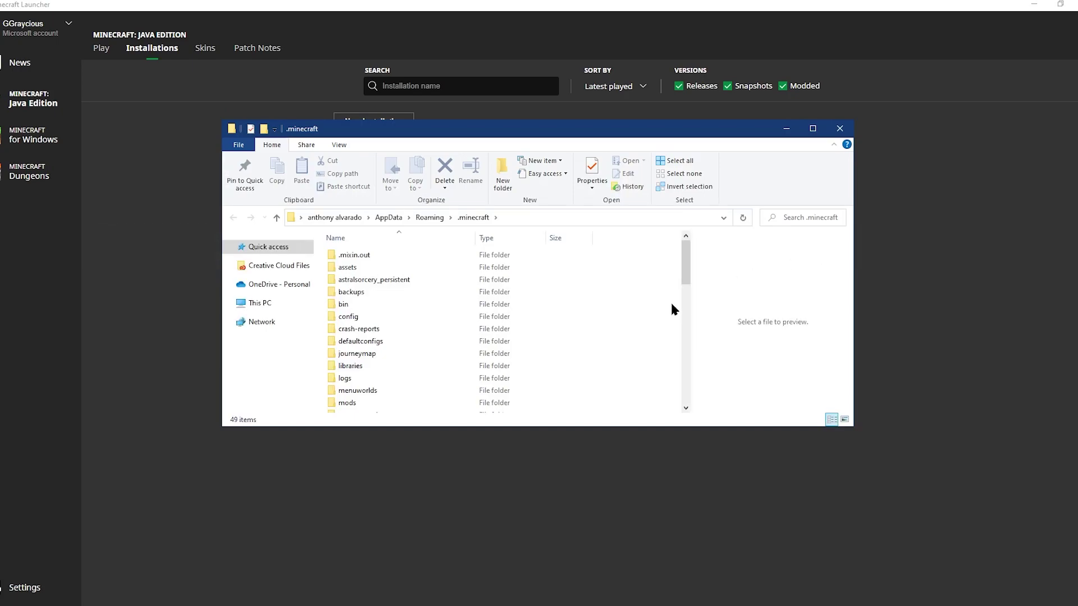
Step: Add randompatches-1.12.2-1.22.1.10.jar from the timedouterror folder to the mods folder inside .minecraft
scroll(362, 364, down, 1)
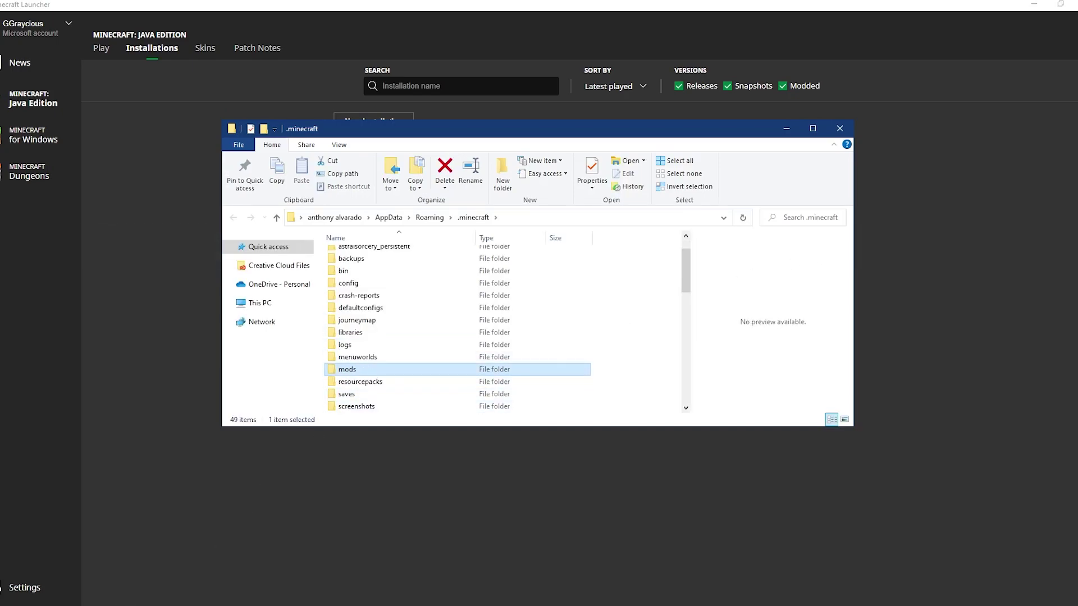
click(121, 584)
click(67, 586)
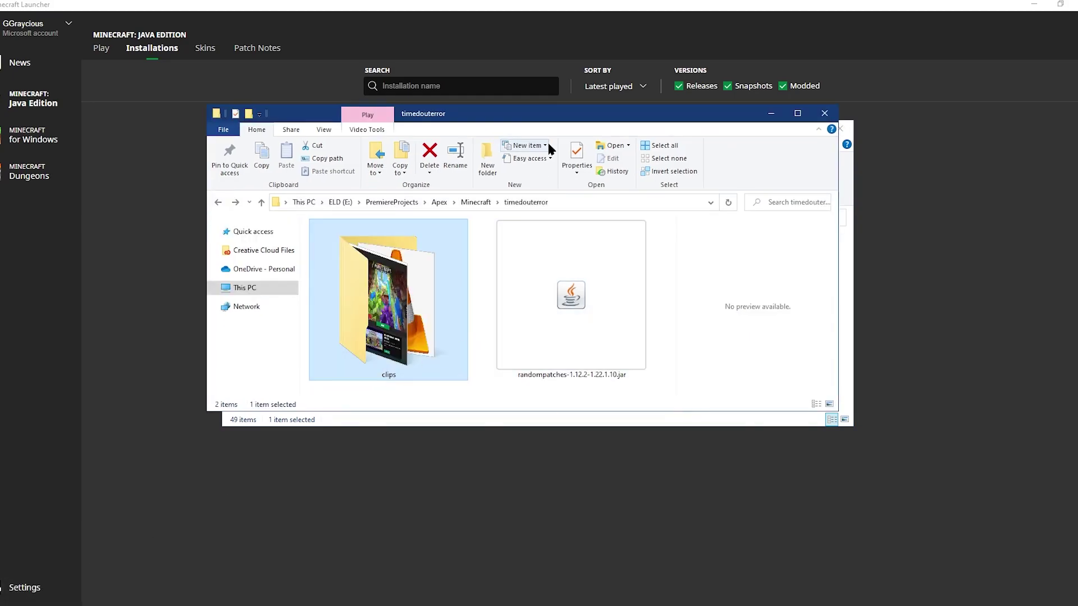
drag(558, 119, 940, 144)
click(936, 309)
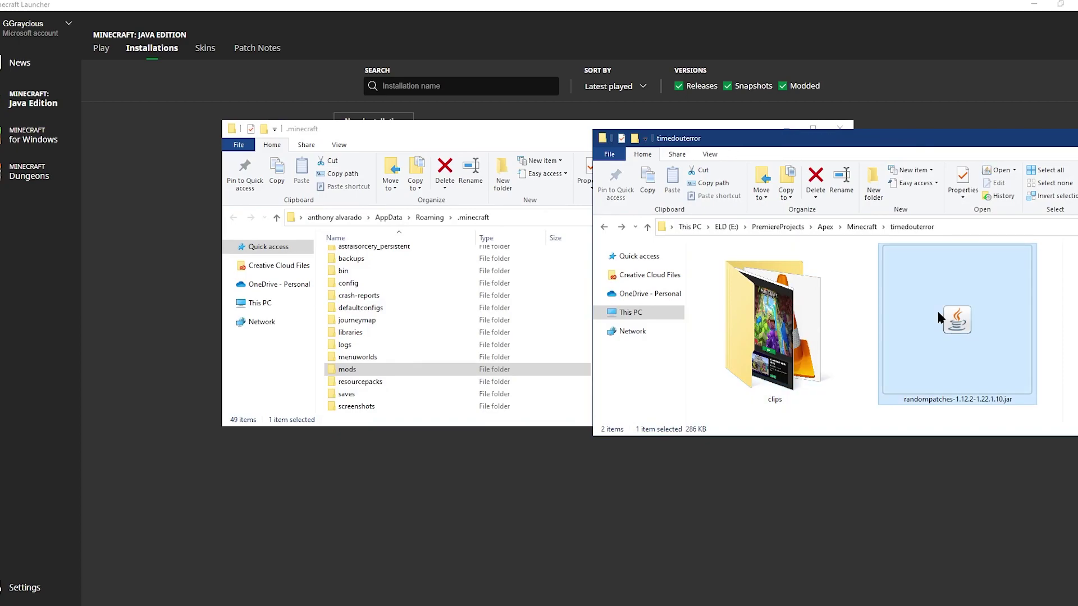
drag(936, 309, 353, 373)
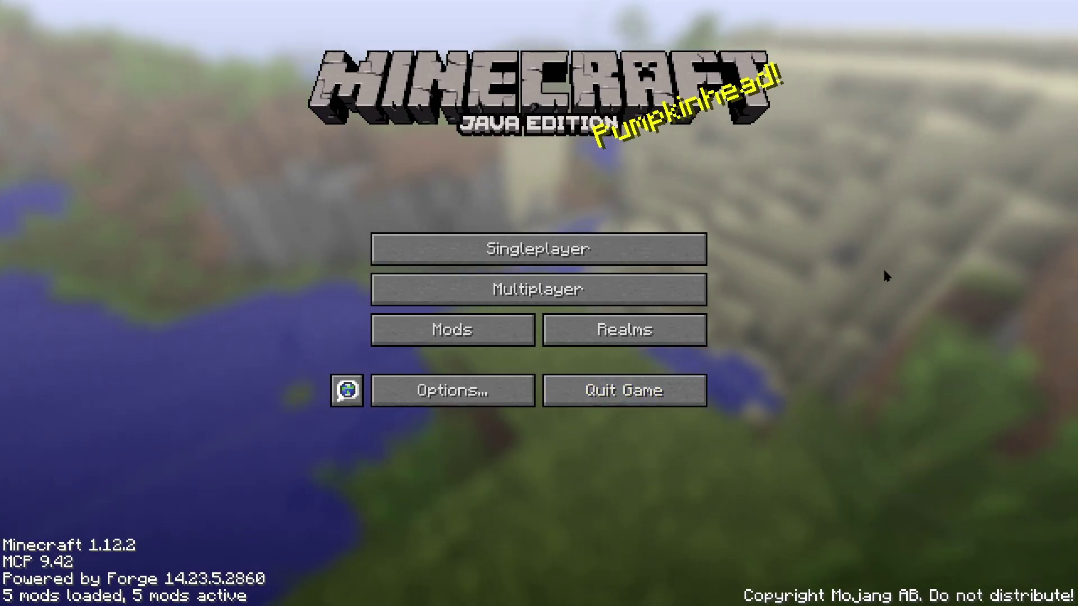
Step: In Minecraft multiplayer, join the server by direct connection using the address 209.192.240.132:25723
click(539, 289)
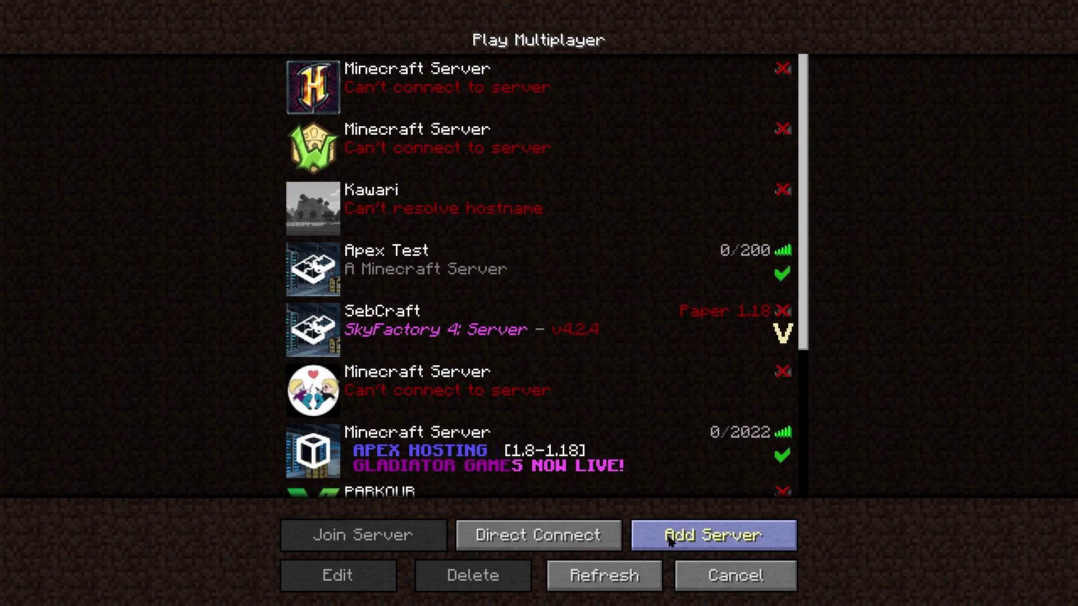
click(561, 535)
key(ctrl+a)
key(BackSpace)
text(209.193.240.132:25733)
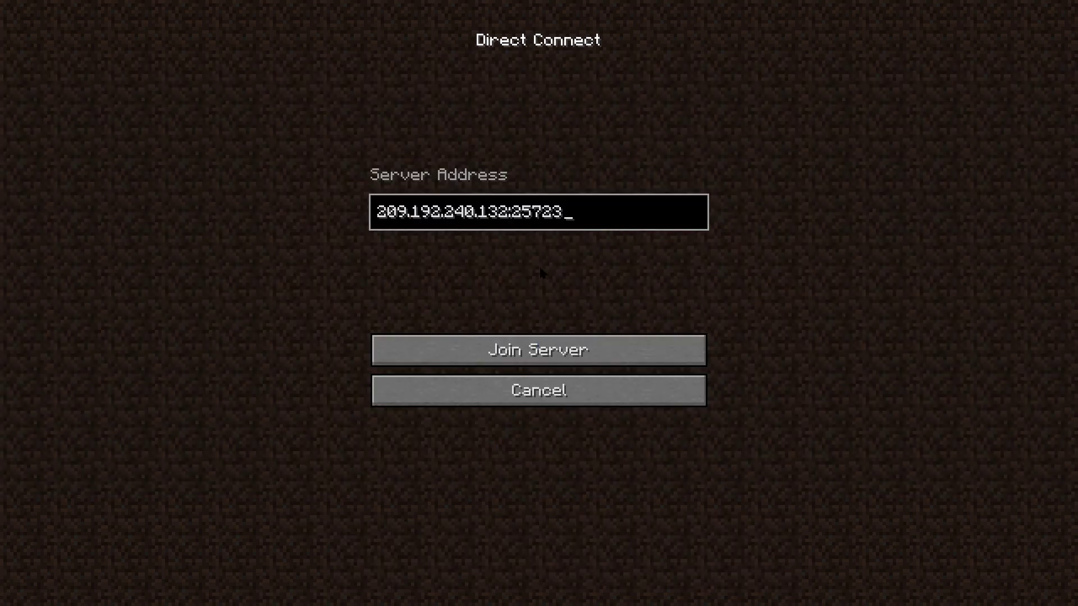
click(534, 351)
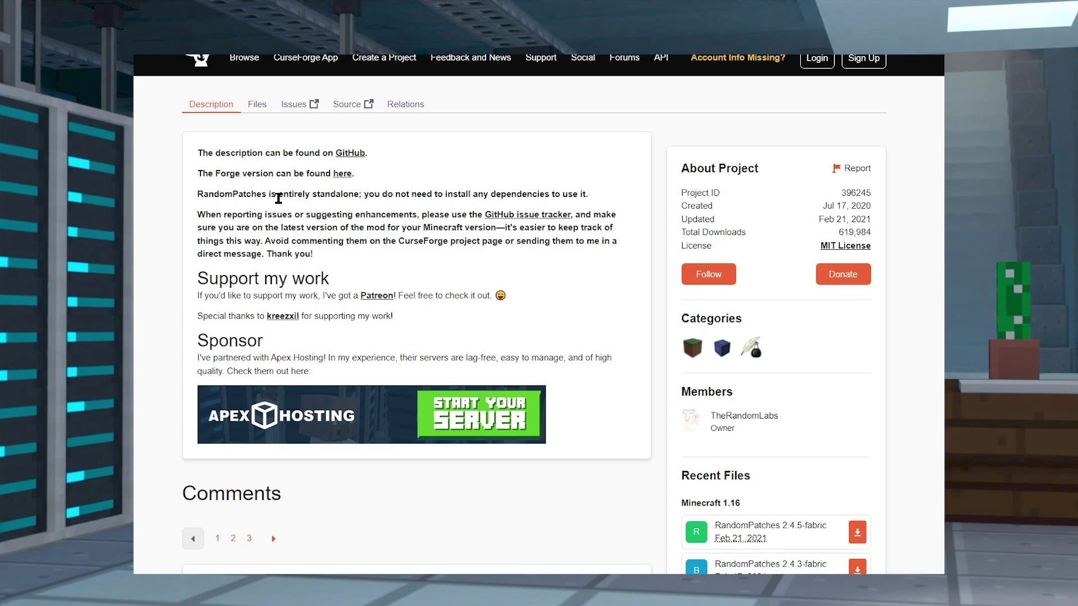
Step: Read the RandomPatches description on CurseForge, including the support and sponsor sections
drag(199, 154, 539, 308)
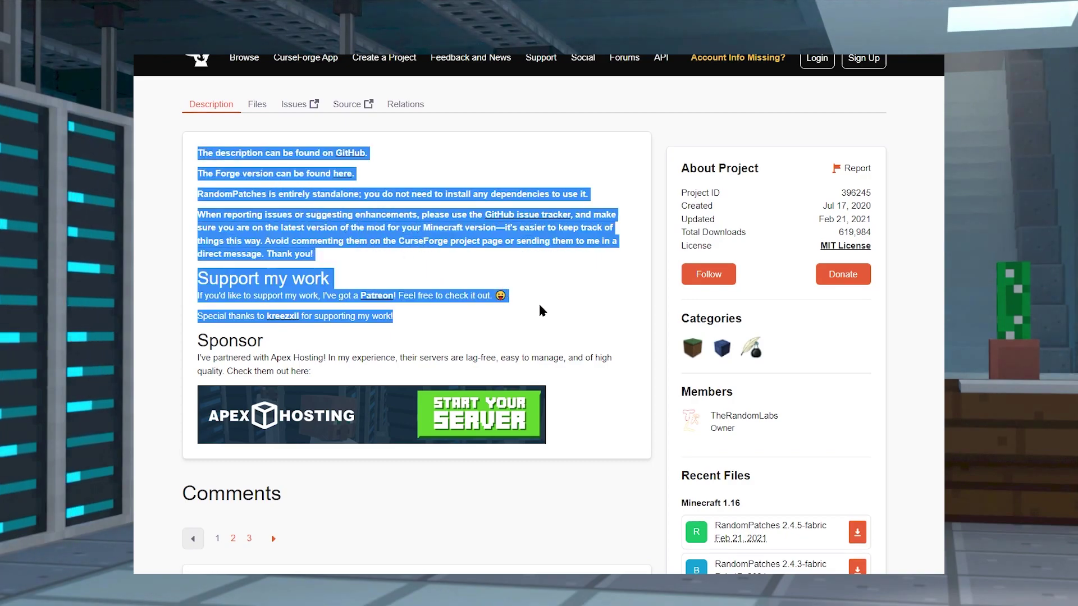
click(538, 308)
drag(566, 444, 247, 357)
click(402, 438)
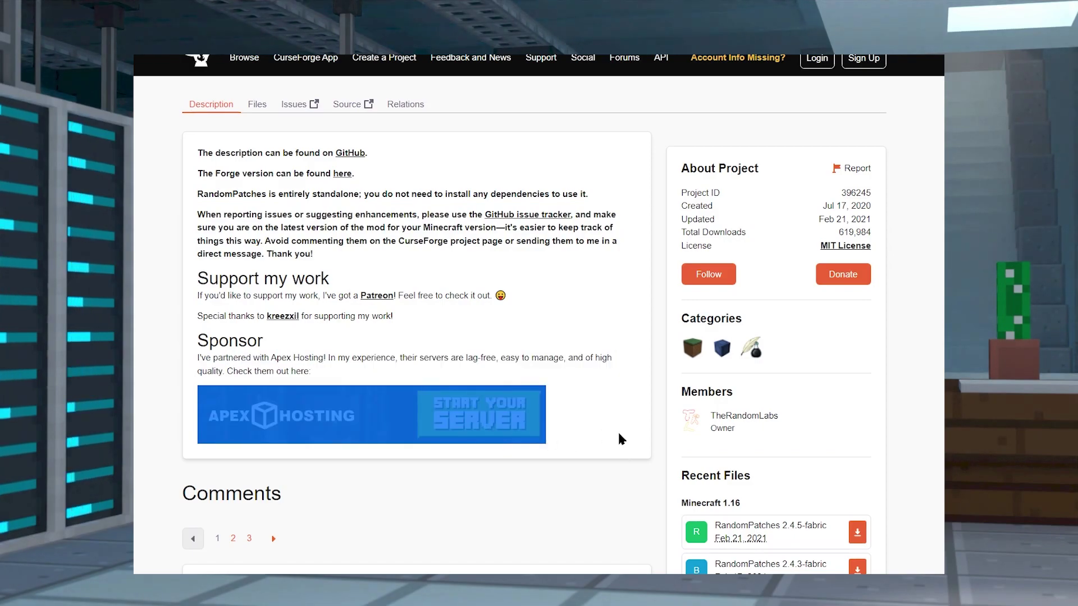
Step: Review the RandomPatches files down to the recent files and open the complete file list
click(257, 105)
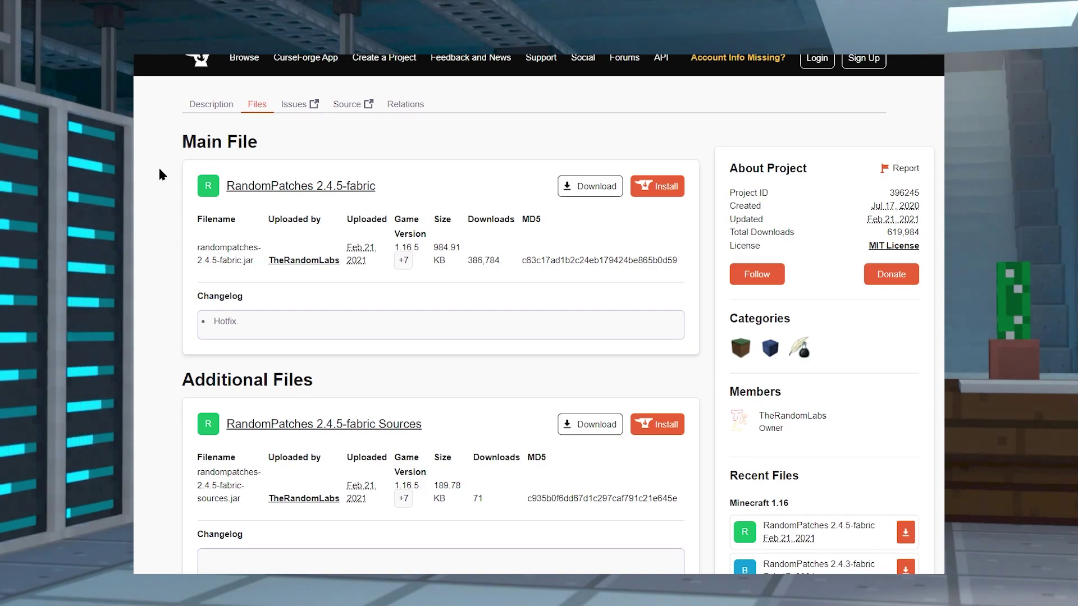
scroll(441, 306, down, 10)
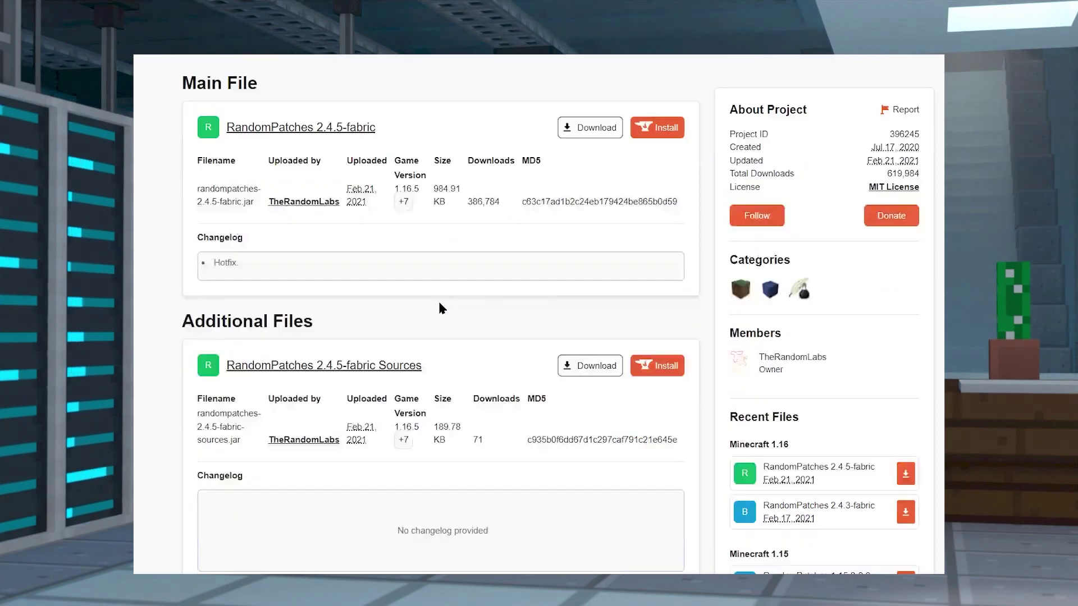
click(694, 280)
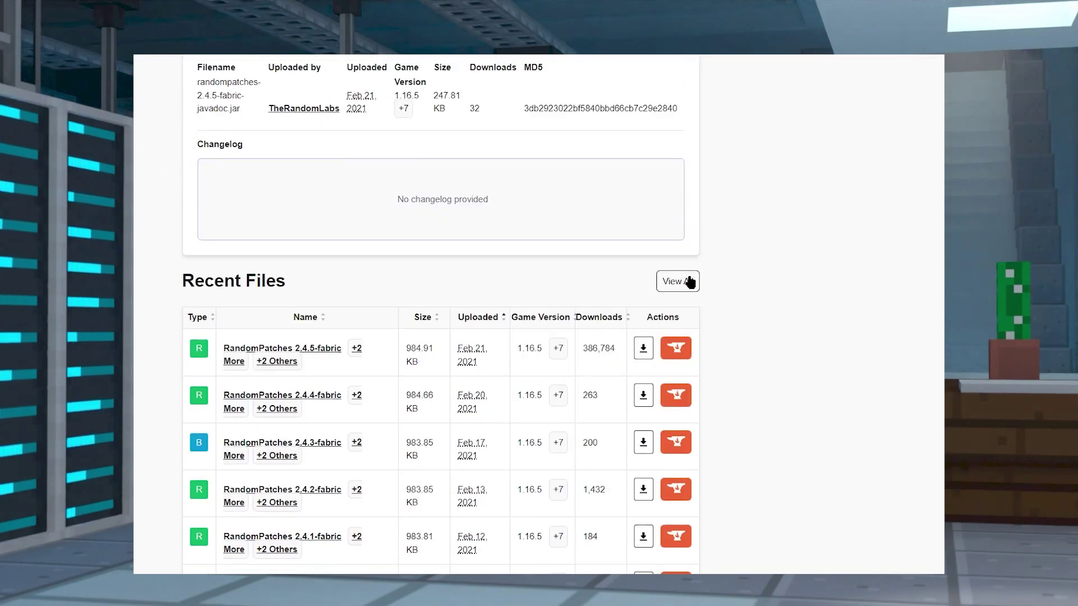
click(592, 152)
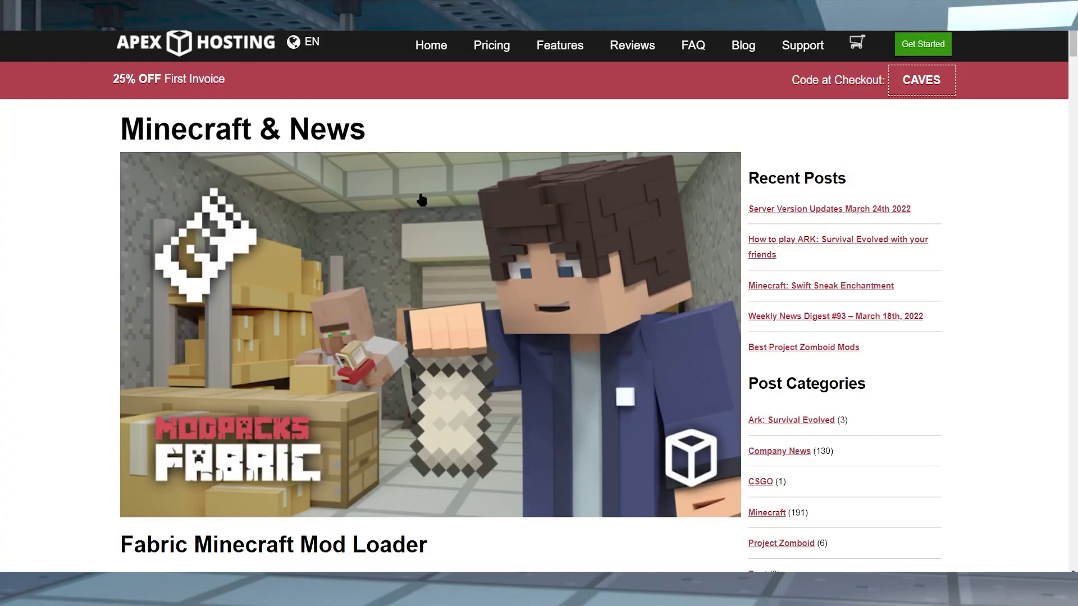
Step: Browse the Apex Hosting Minecraft & News posts from Fabric Minecraft Mod Loader past Minecraft Server Compatibility
scroll(68, 225, down, 3)
scroll(64, 226, down, 10)
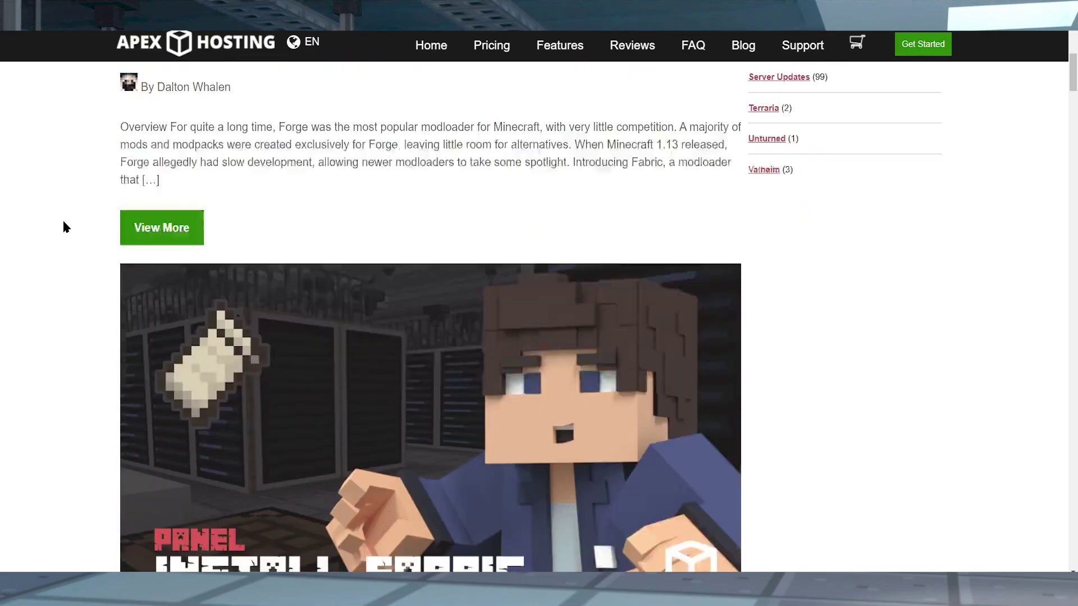
scroll(63, 226, down, 15)
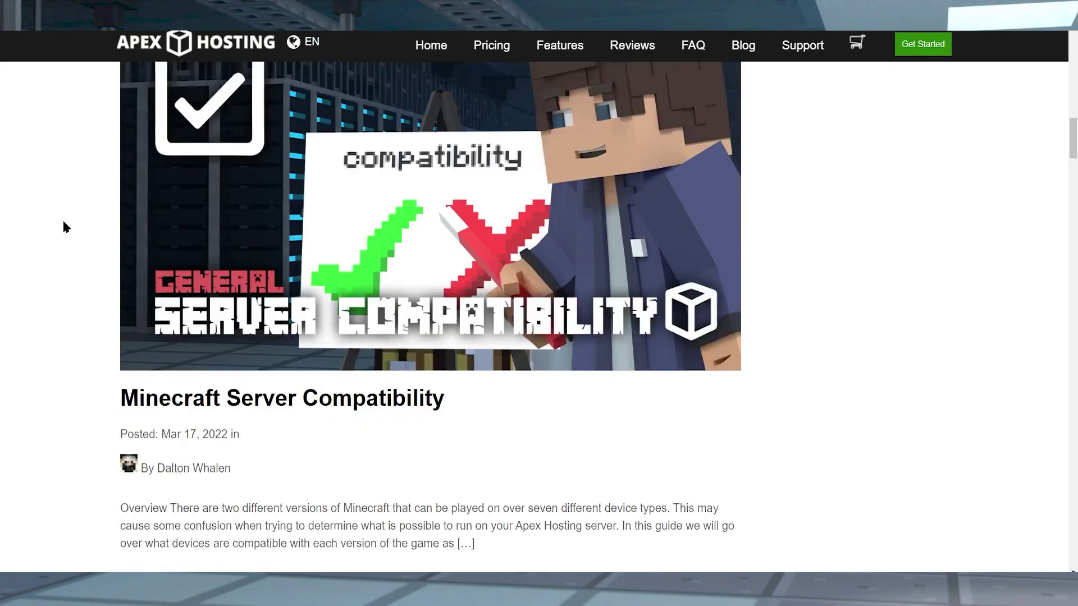
scroll(63, 222, down, 15)
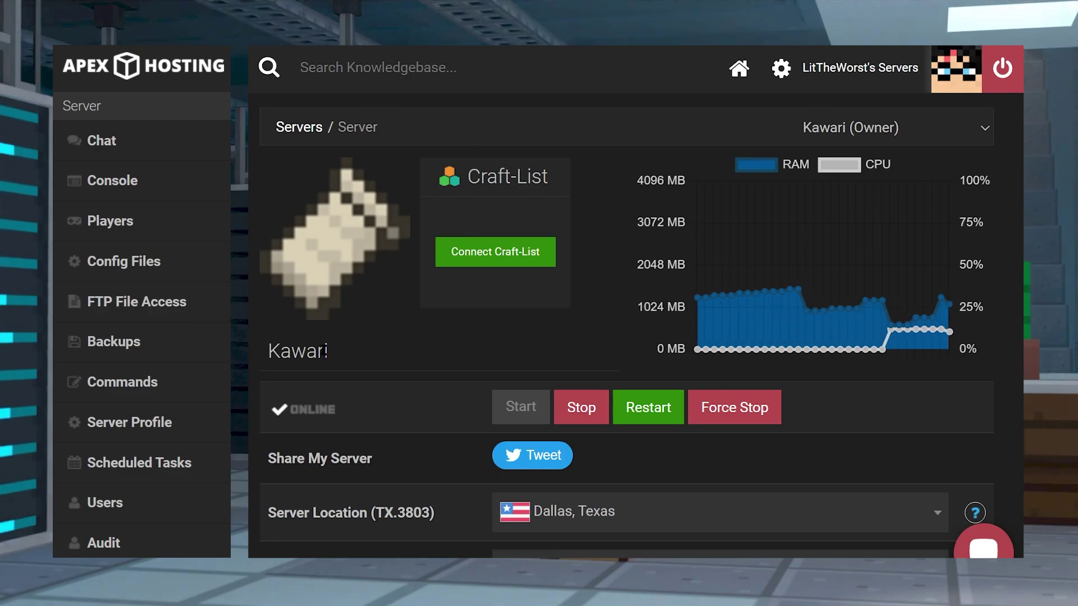
Step: Restart the Kawari server from its Apex Hosting server page
scroll(348, 399, down, 1)
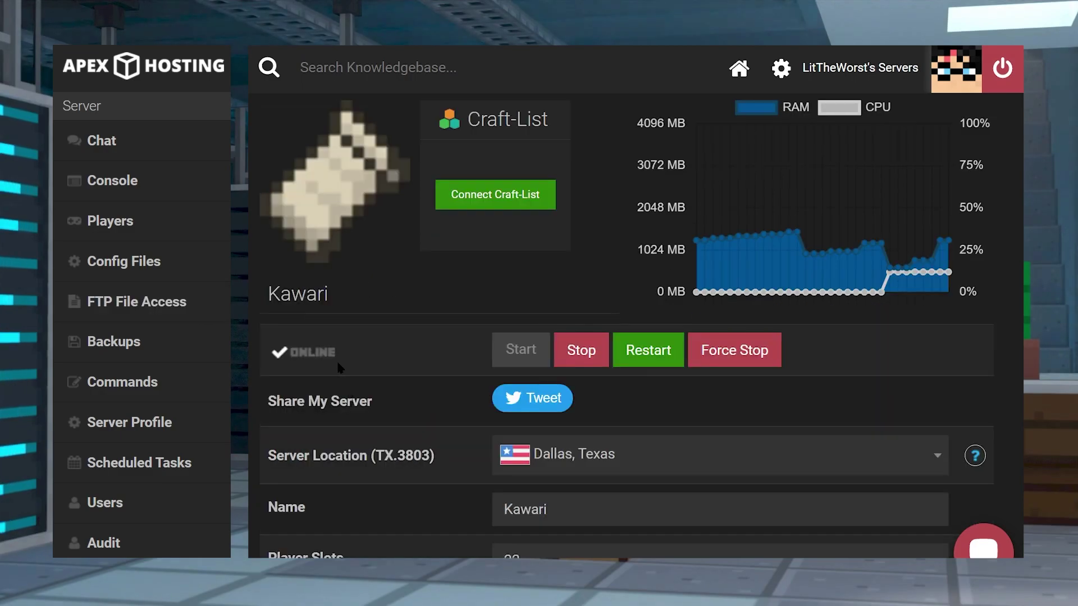
click(649, 359)
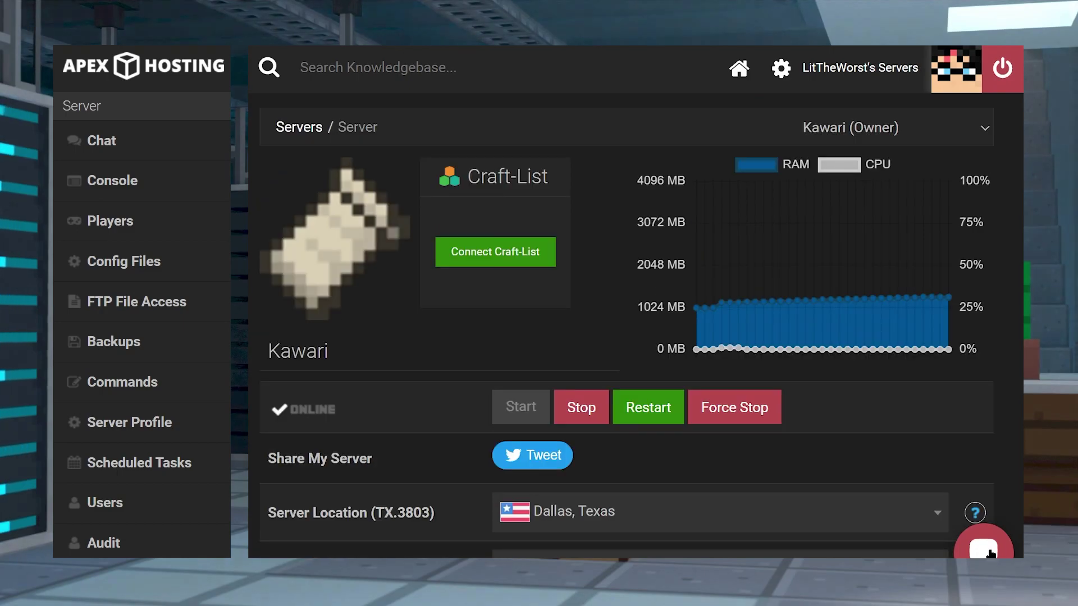
Step: Open the Apex Hosting live chat form and choose Minecraft Support as the department
click(983, 550)
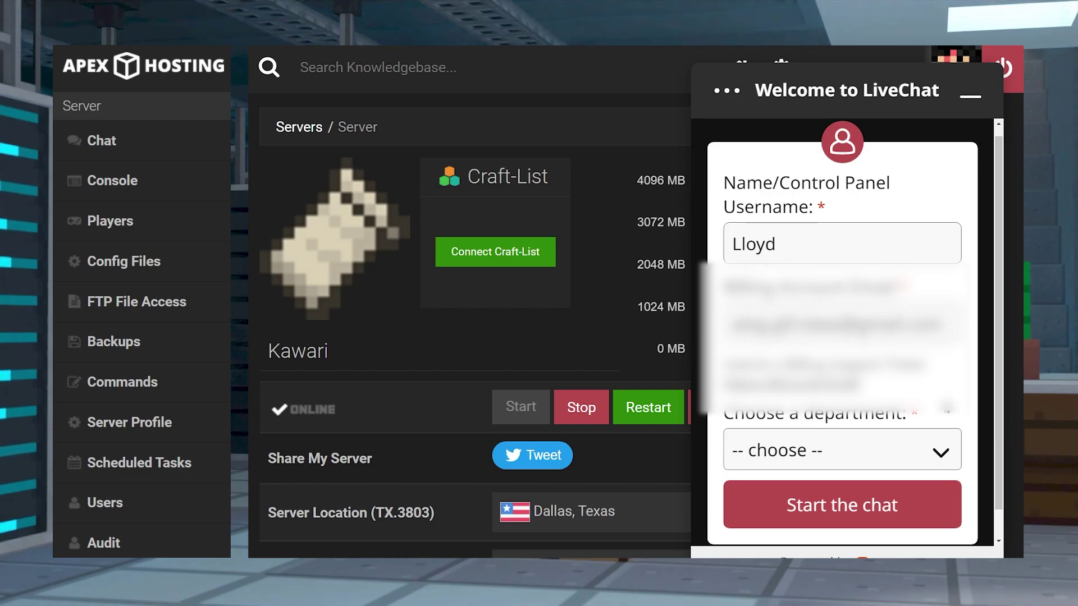
scroll(947, 407, down, 1)
click(841, 420)
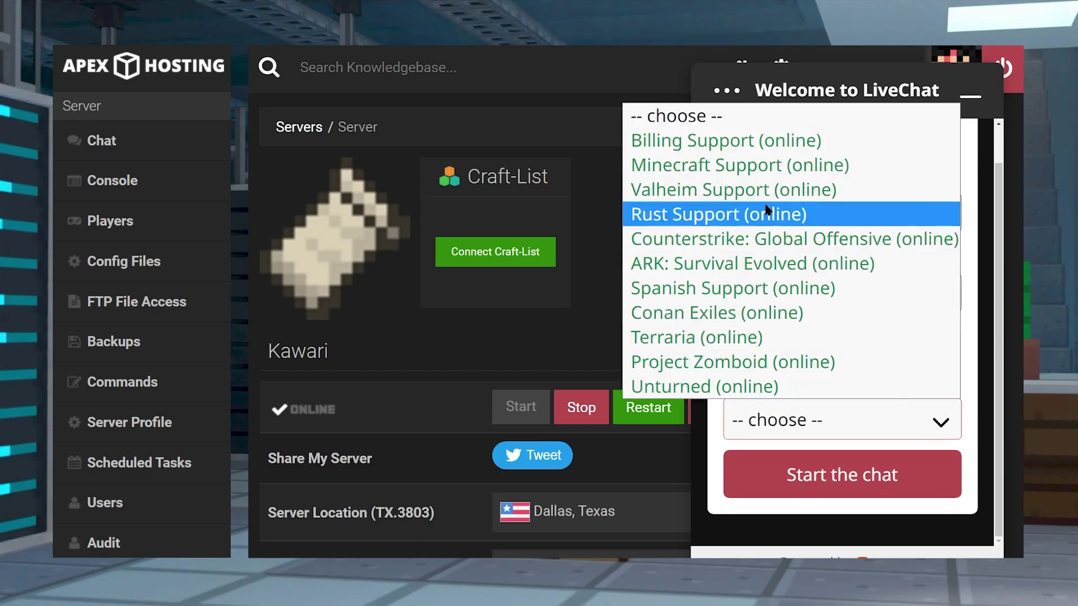
click(840, 166)
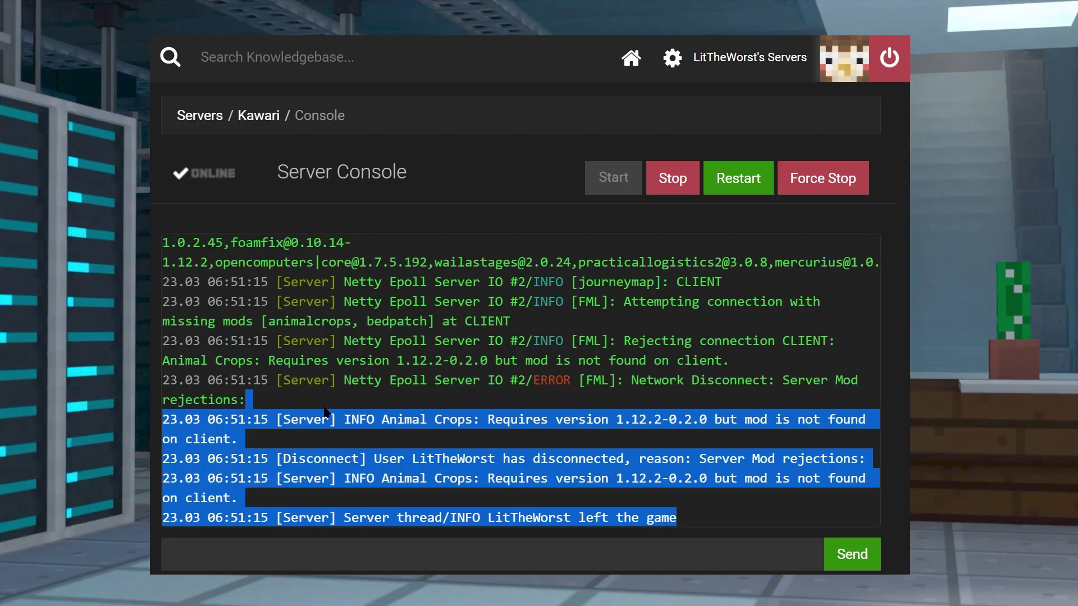
Step: Examine the Kawari server console for the missing client mods and the reason the connection was rejected
click(324, 413)
scroll(324, 410, up, 3)
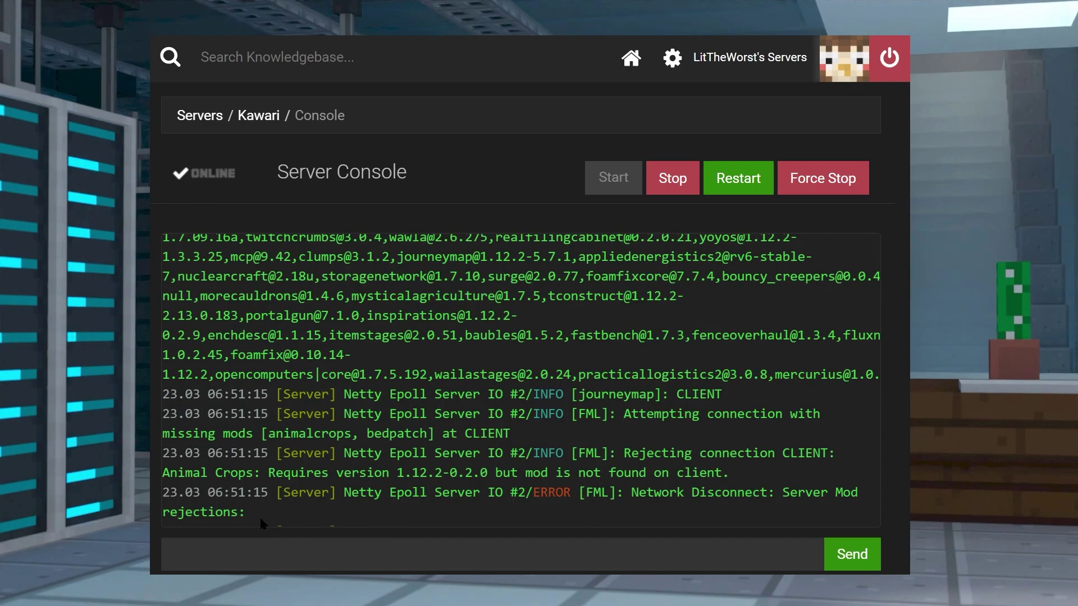
drag(245, 512, 193, 458)
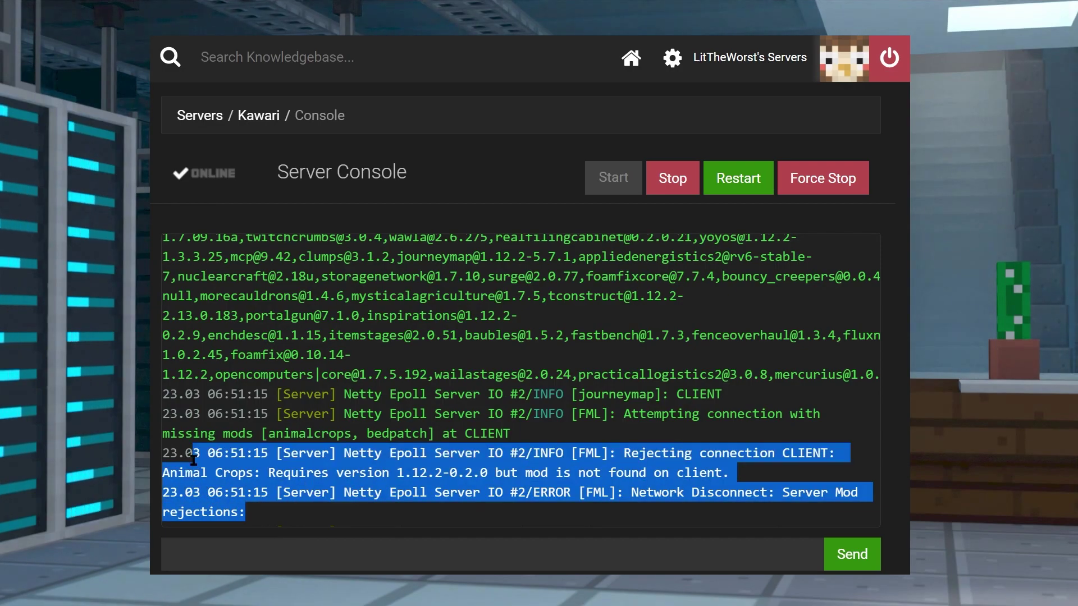
click(193, 459)
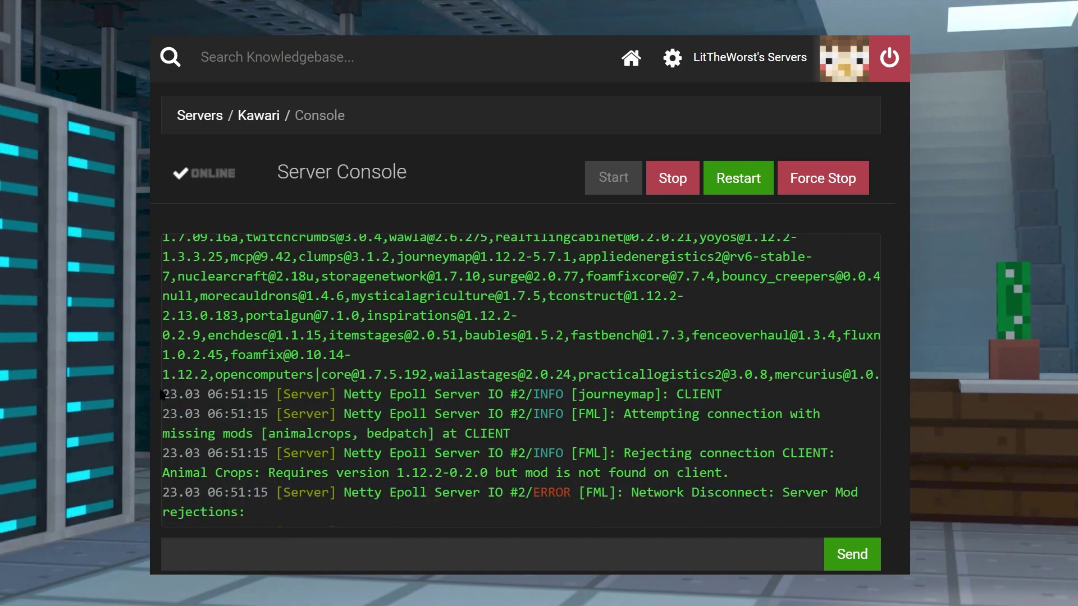
drag(163, 394, 281, 452)
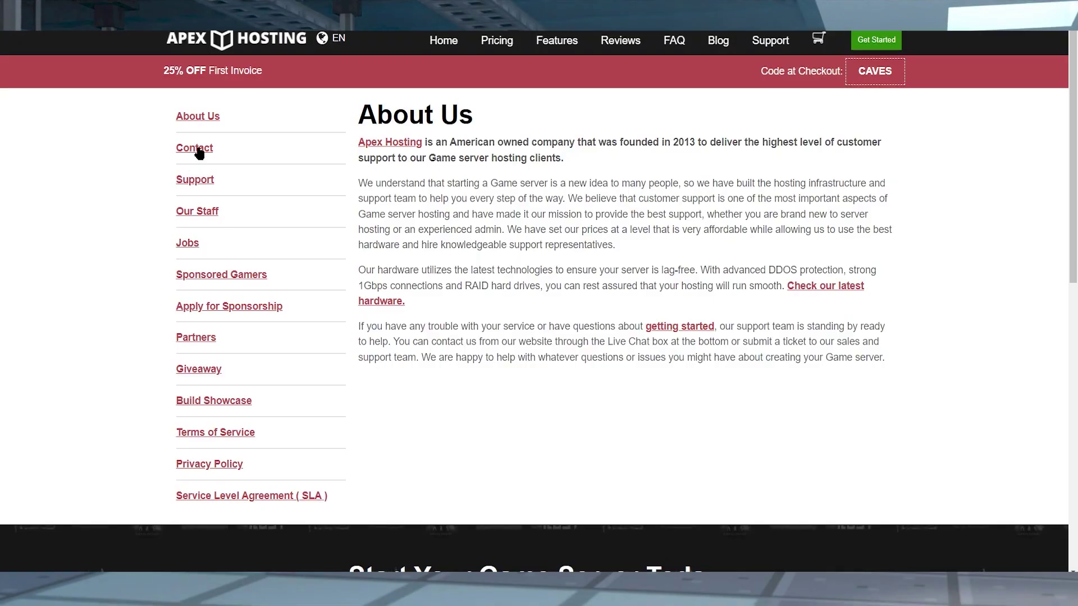
Step: Open the Apex Hosting Support page and review its Live Chat option
click(211, 185)
drag(852, 192, 638, 164)
click(637, 164)
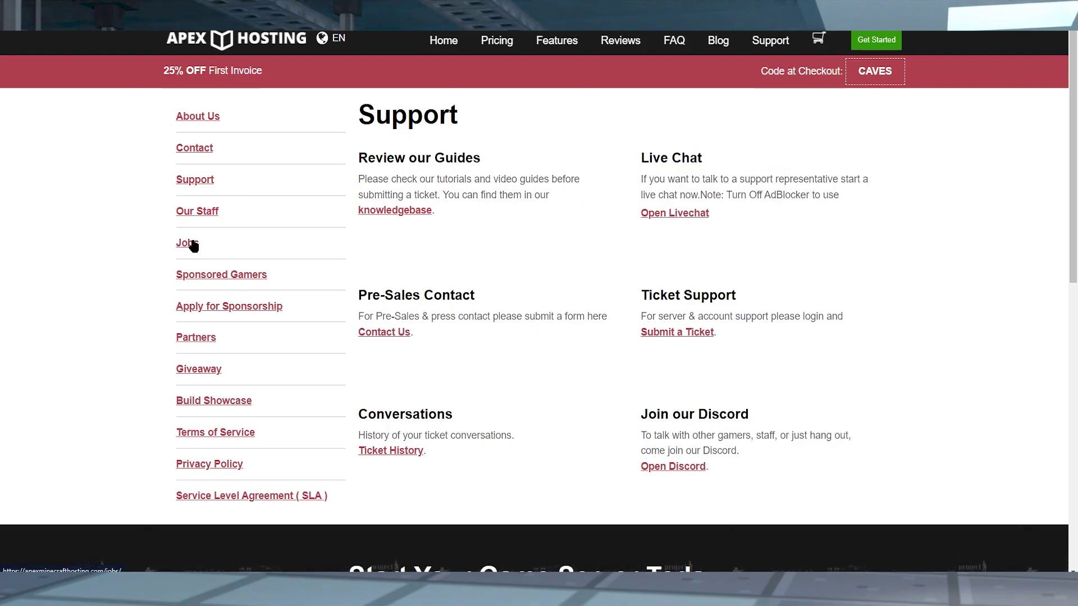
Step: Open the Apex Hosting staff page and look through the teams from Developers down to Content
click(204, 216)
scroll(812, 318, down, 8)
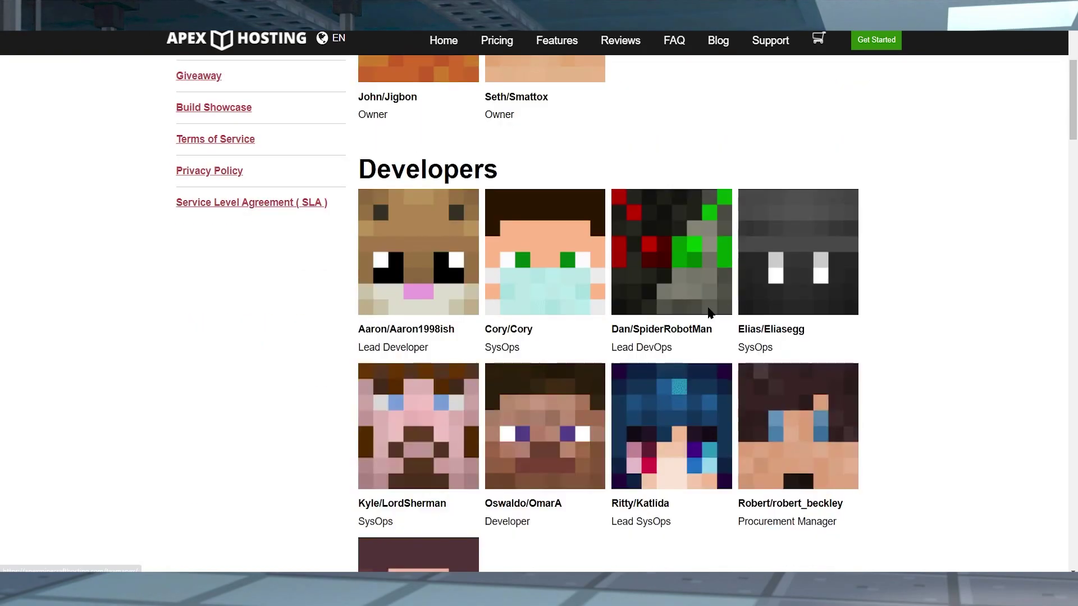
scroll(813, 319, down, 20)
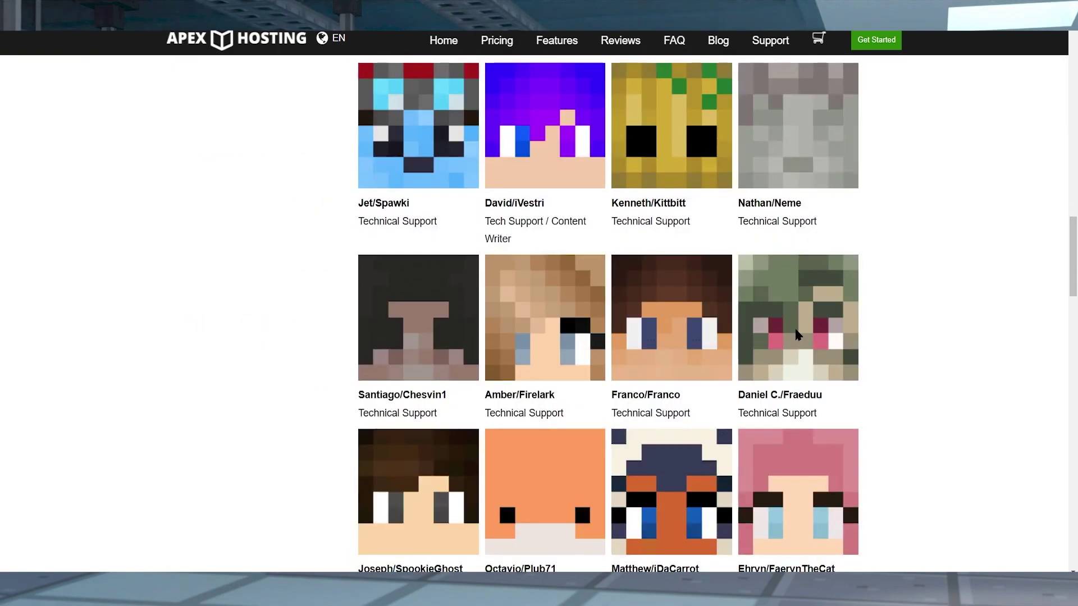
scroll(797, 334, down, 15)
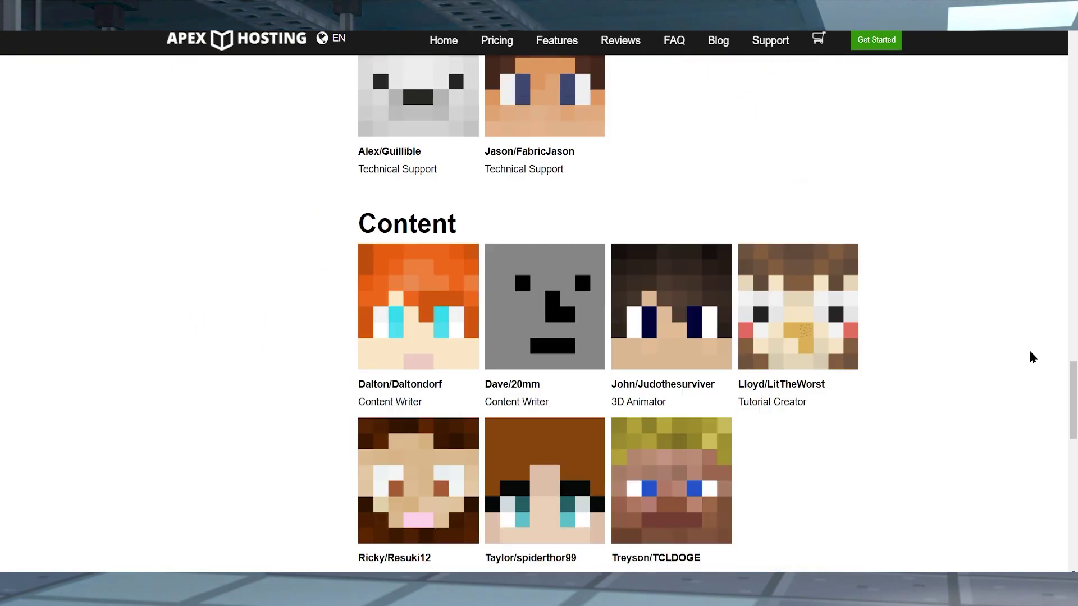
scroll(999, 356, down, 2)
scroll(975, 351, up, 3)
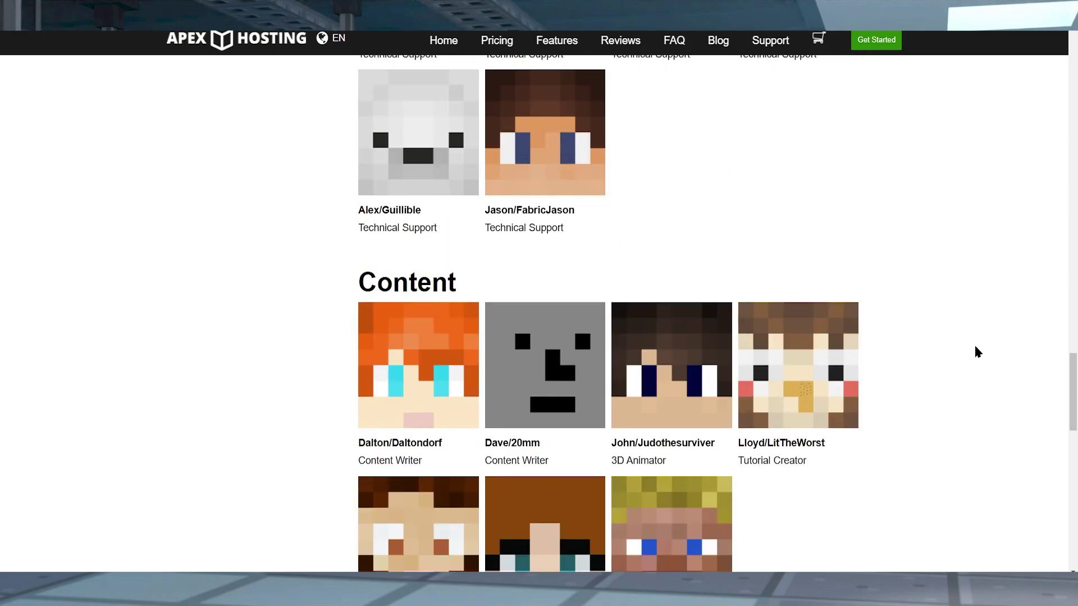